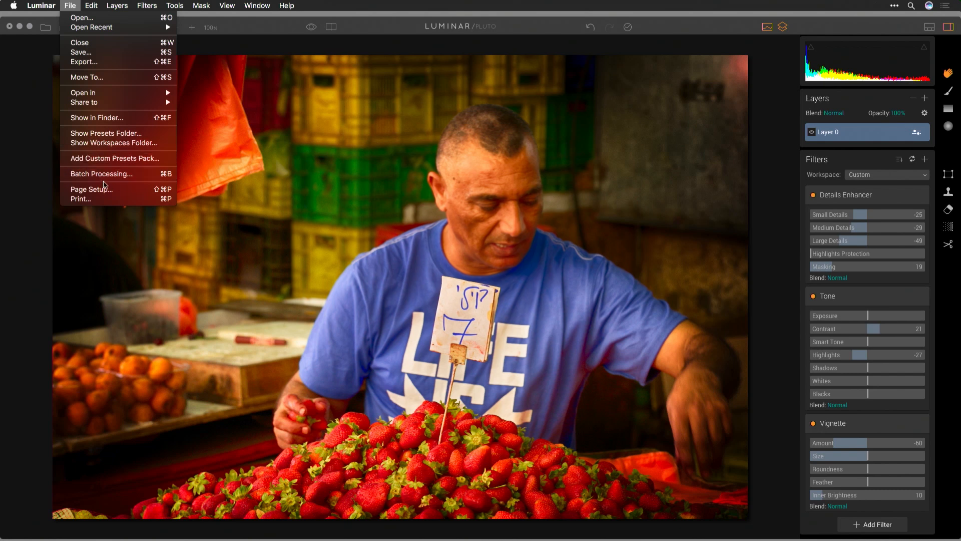
# Set the page setup to the Canon SELPHY CP1200 printer with Postcard Borderless paper
pyautogui.click(104, 190)
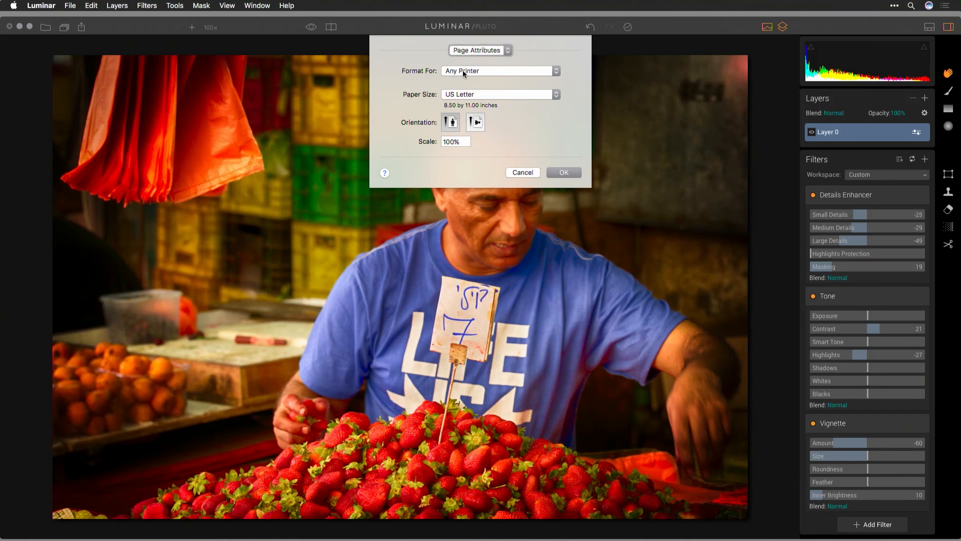
pyautogui.click(465, 94)
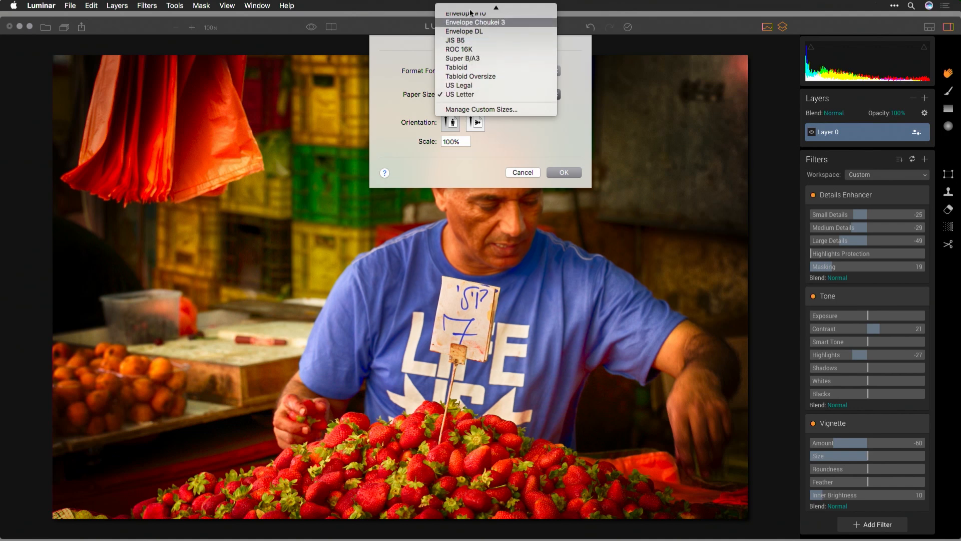
pyautogui.moveTo(470, 3)
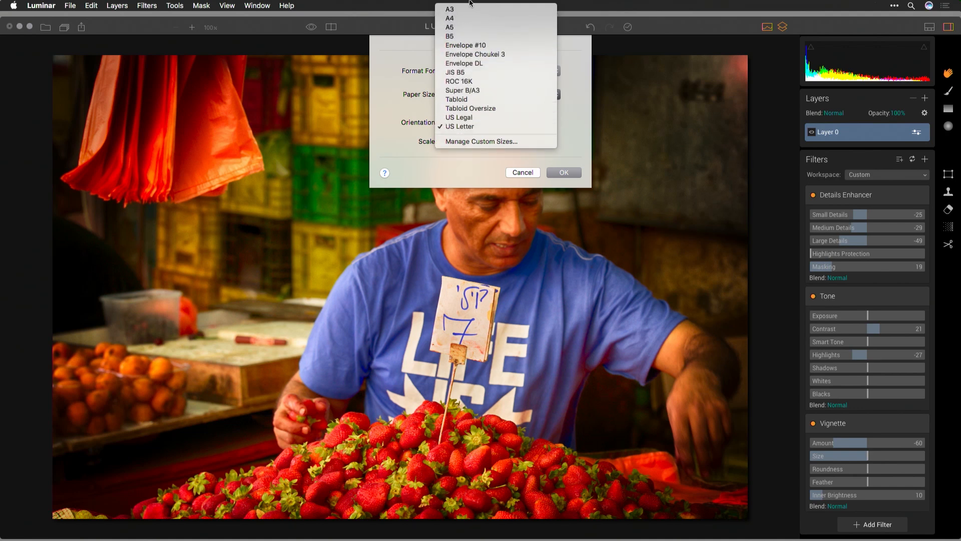
pyautogui.click(423, 56)
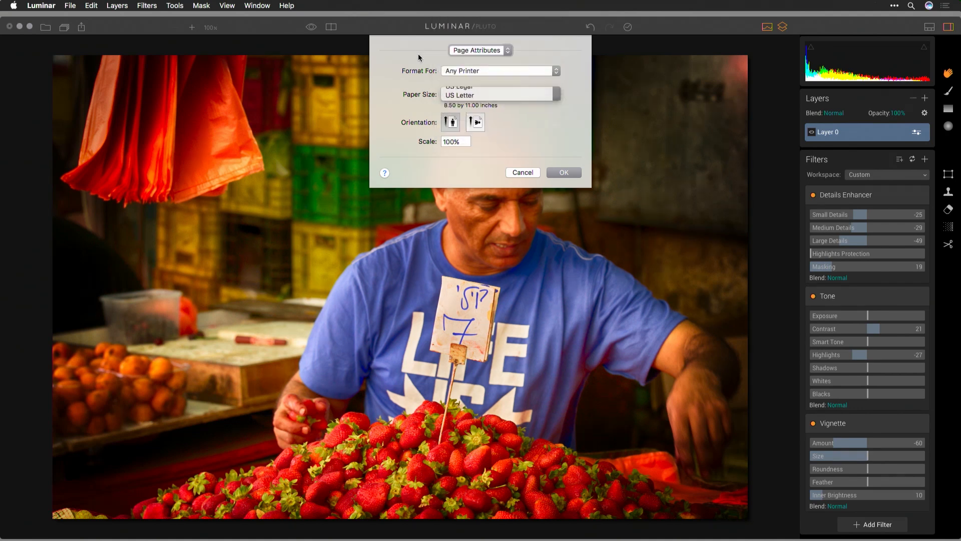
pyautogui.click(469, 75)
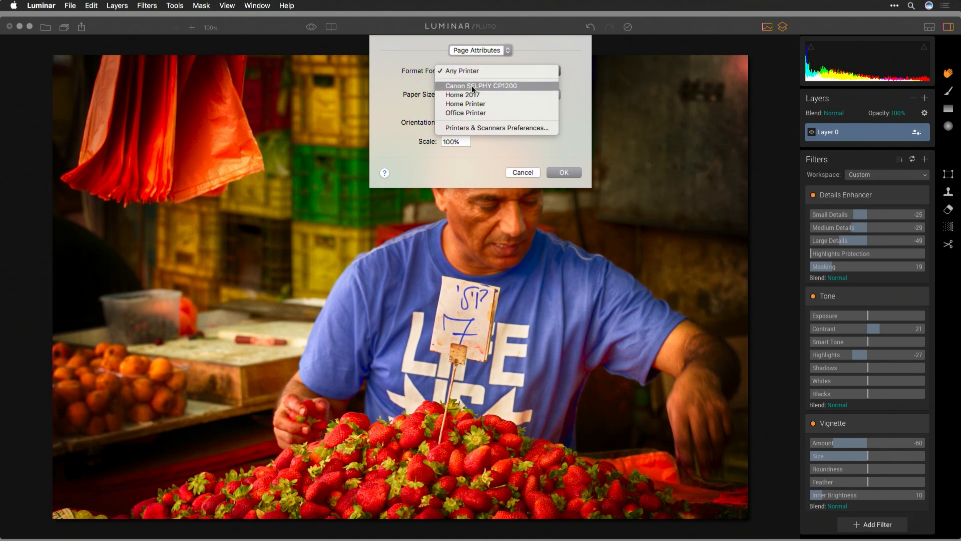
pyautogui.click(472, 86)
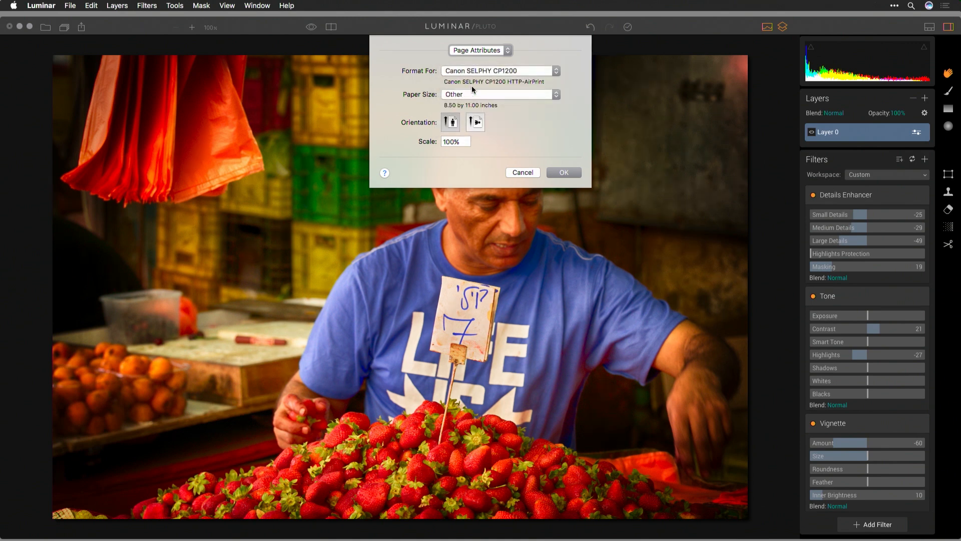
pyautogui.click(475, 96)
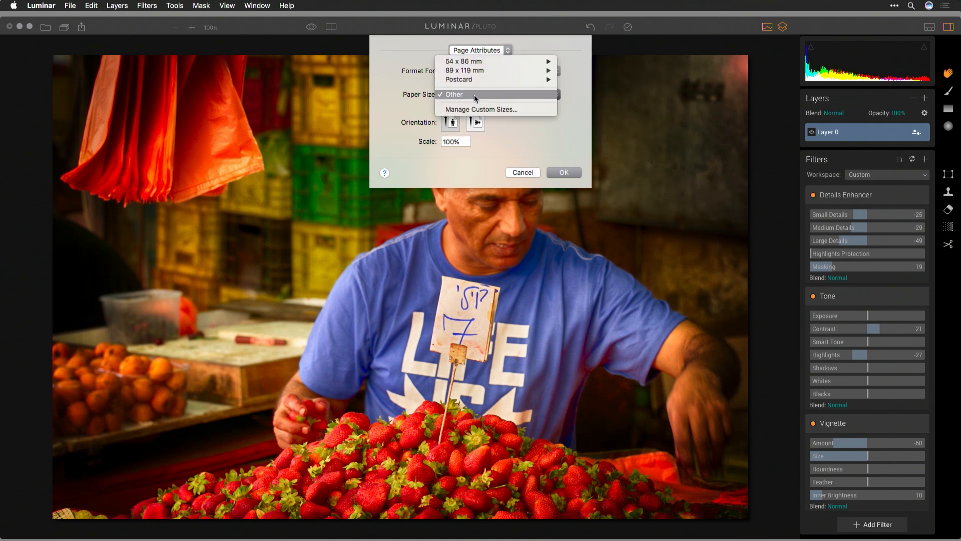
pyautogui.moveTo(477, 82)
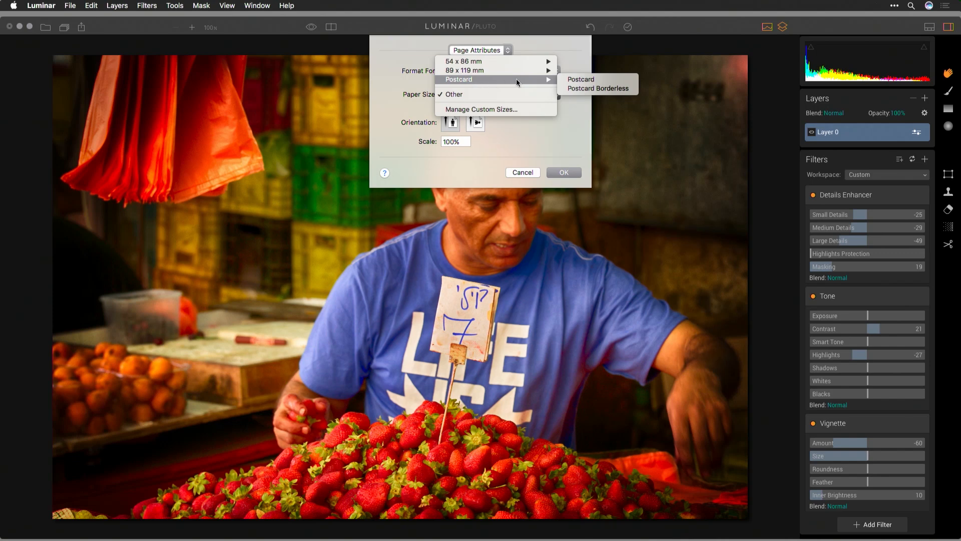
pyautogui.moveTo(575, 89)
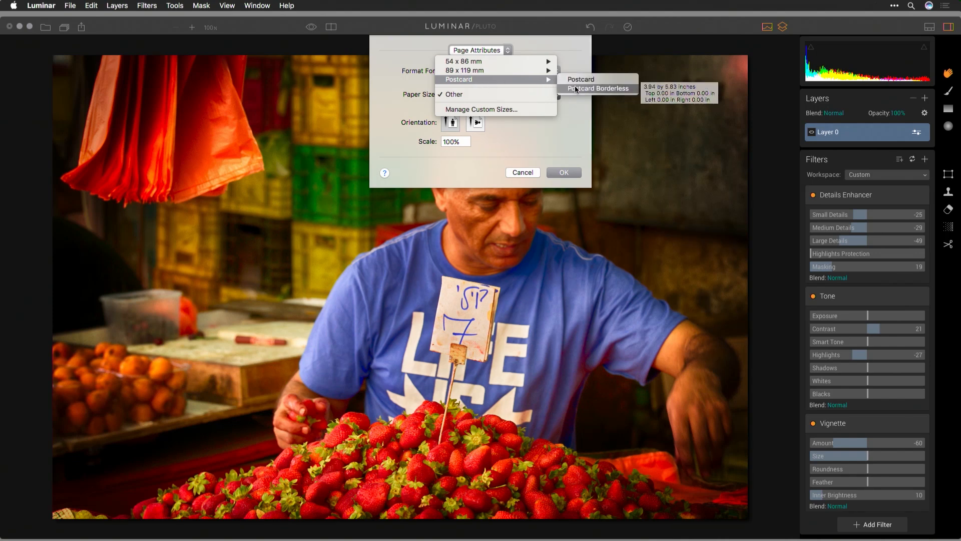
pyautogui.click(576, 89)
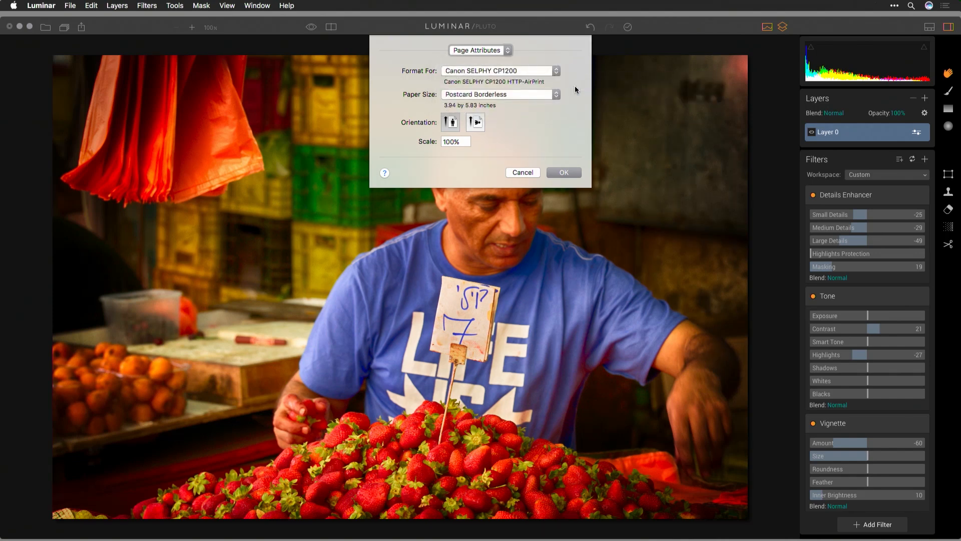
pyautogui.click(564, 173)
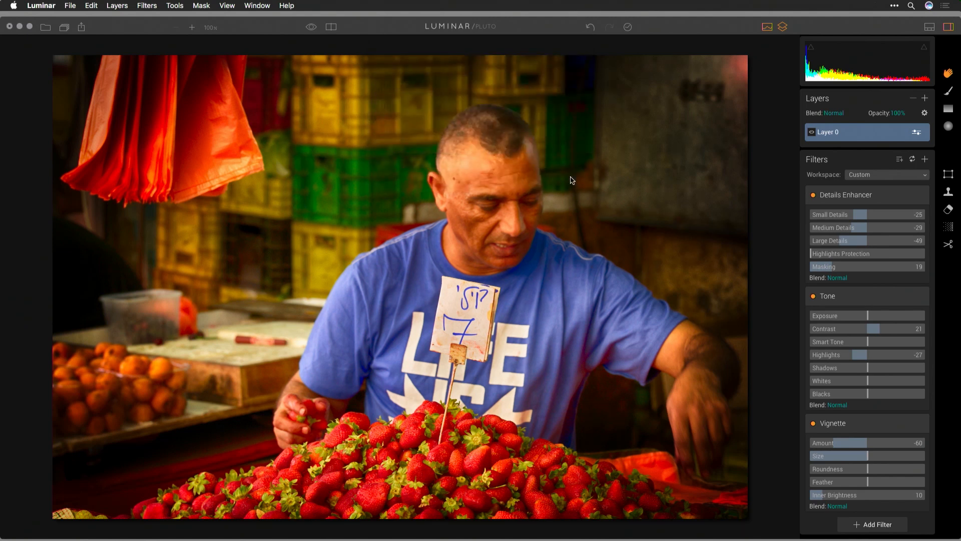
# Crop the photo to a 3:2 ratio, trimming the edges slightly to about 5497 x 3665 pixels
pyautogui.press('c')
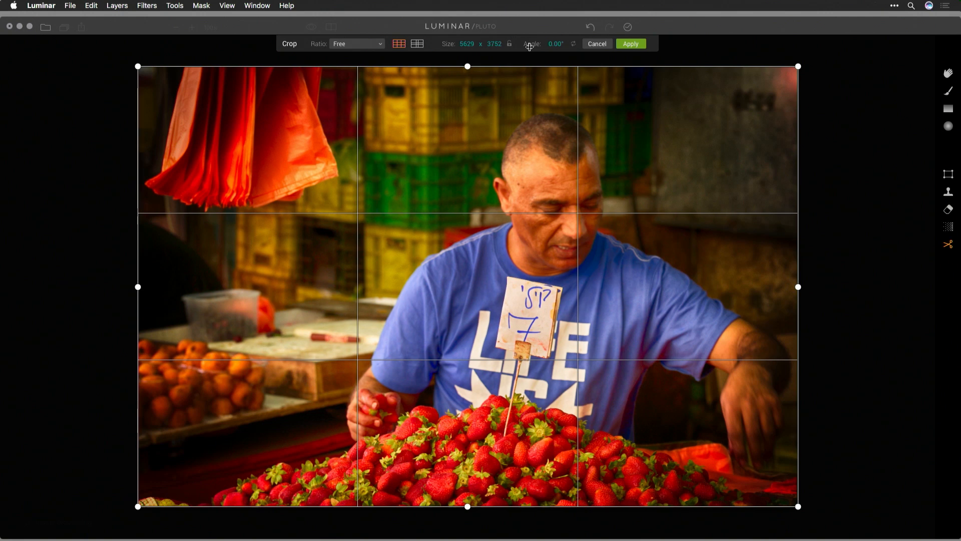
pyautogui.click(382, 46)
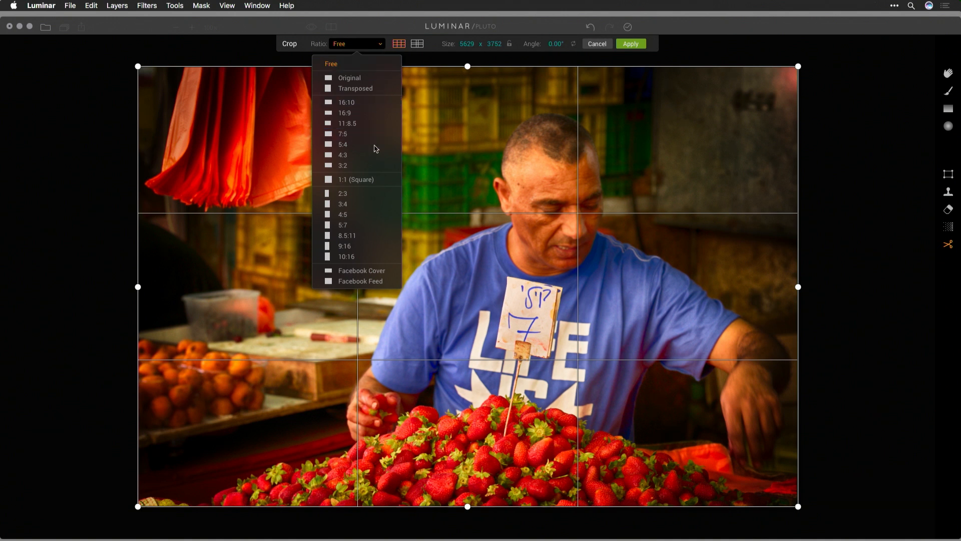
pyautogui.click(376, 167)
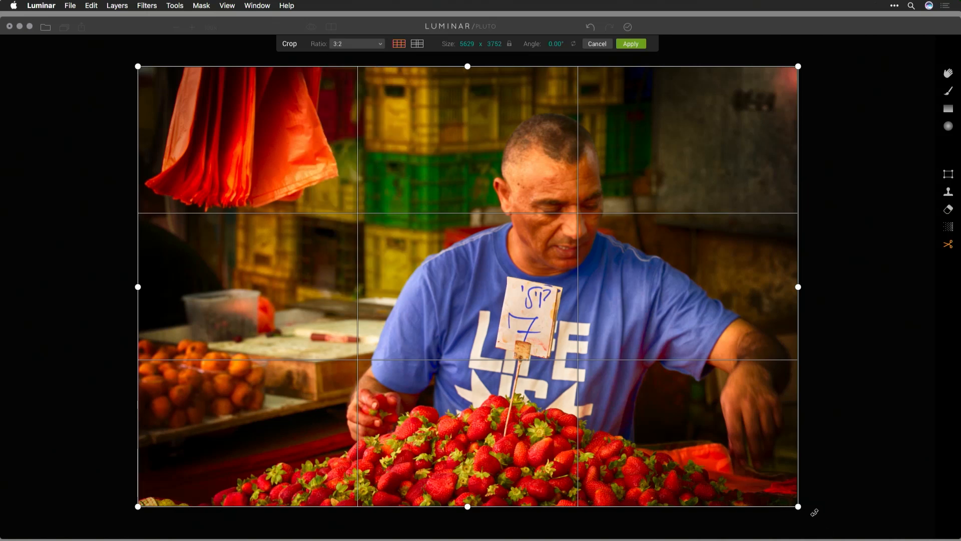
pyautogui.moveTo(800, 506); pyautogui.dragTo(844, 515)
pyautogui.moveTo(138, 66); pyautogui.dragTo(149, 74)
pyautogui.moveTo(269, 253)
pyautogui.mouseDown()
pyautogui.moveTo(280, 262)
pyautogui.moveTo(268, 264)
pyautogui.mouseUp()
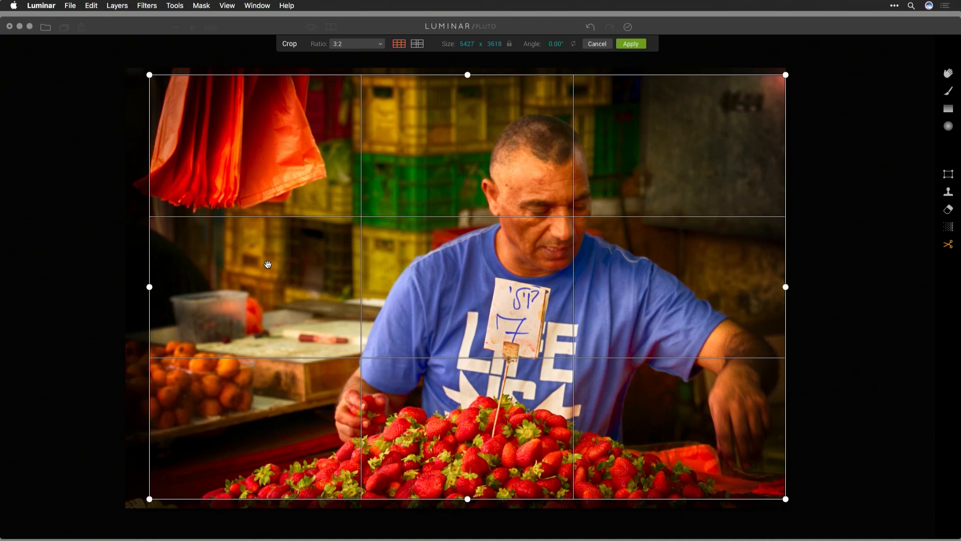
pyautogui.moveTo(147, 75); pyautogui.dragTo(145, 72)
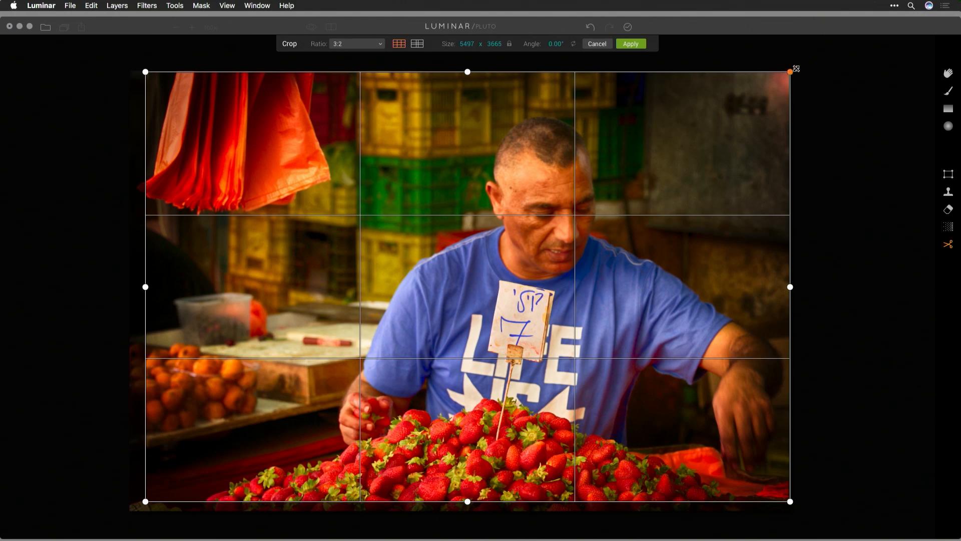
pyautogui.click(632, 43)
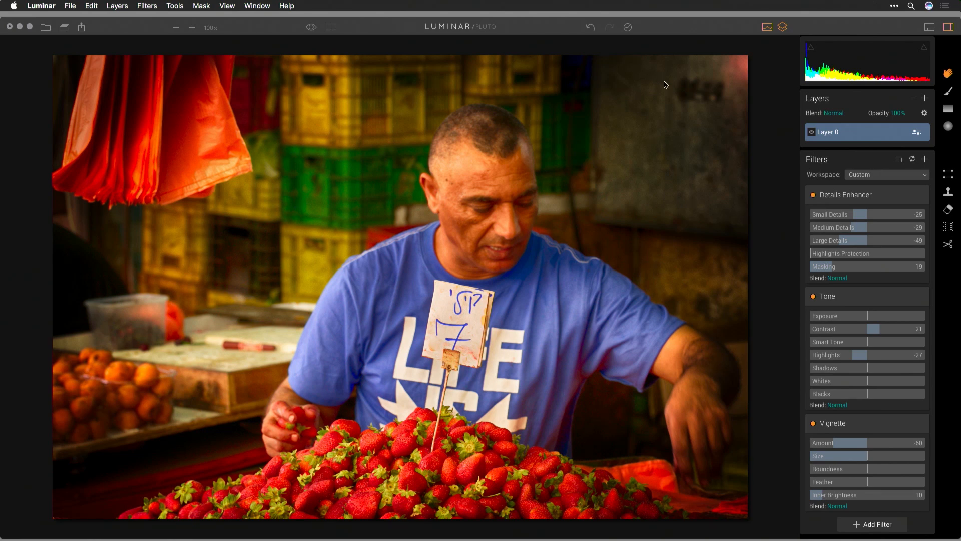
# Start exporting the cropped photo under the name Market and choose TIFF as the file format
pyautogui.click(73, 5)
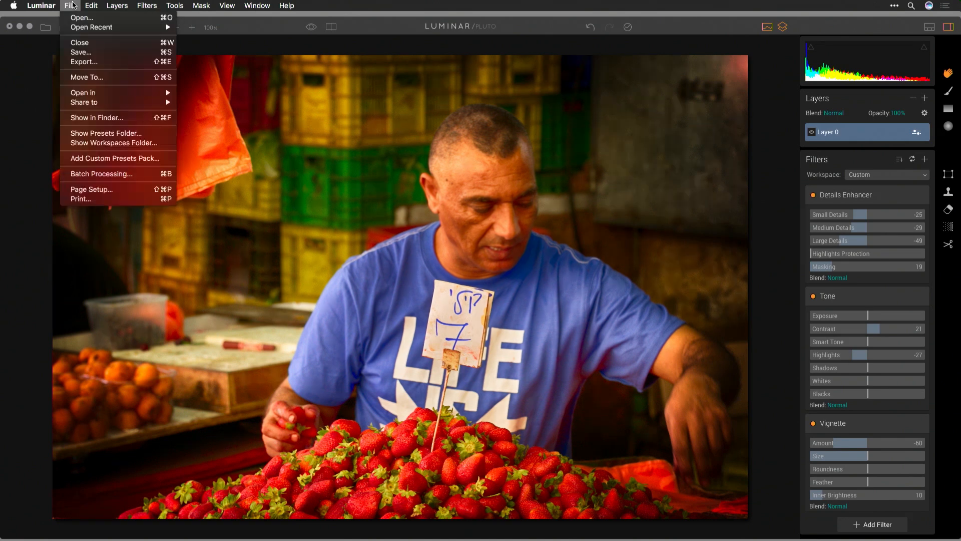
pyautogui.click(80, 62)
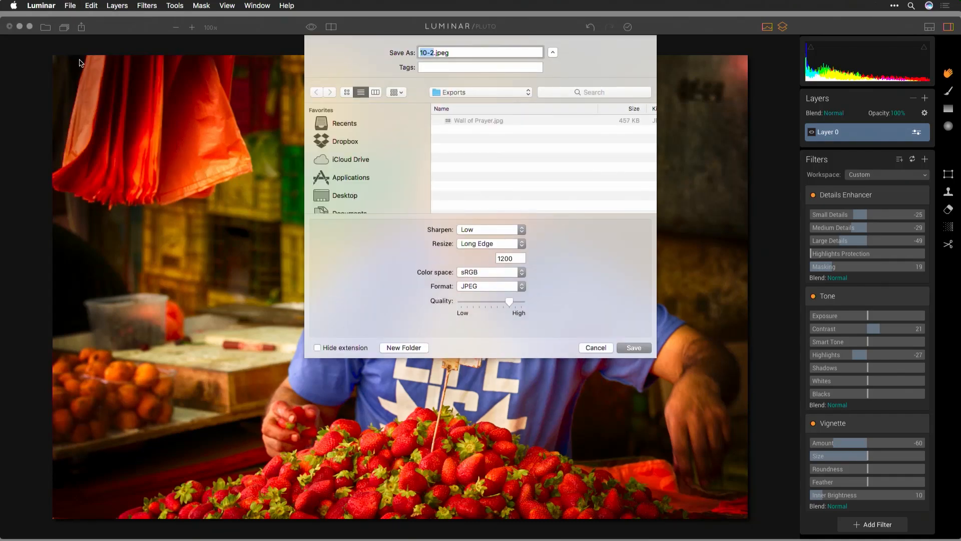
pyautogui.write('Market')
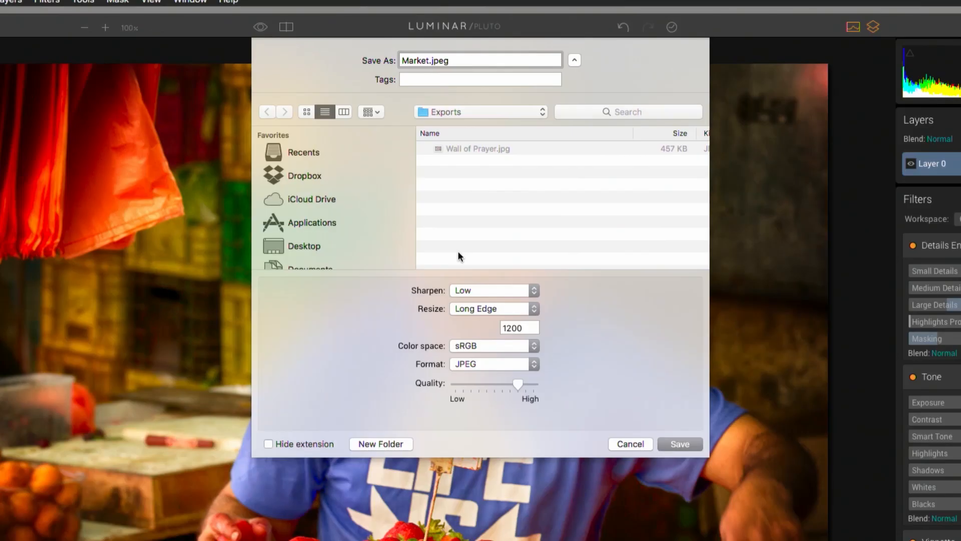
pyautogui.click(493, 369)
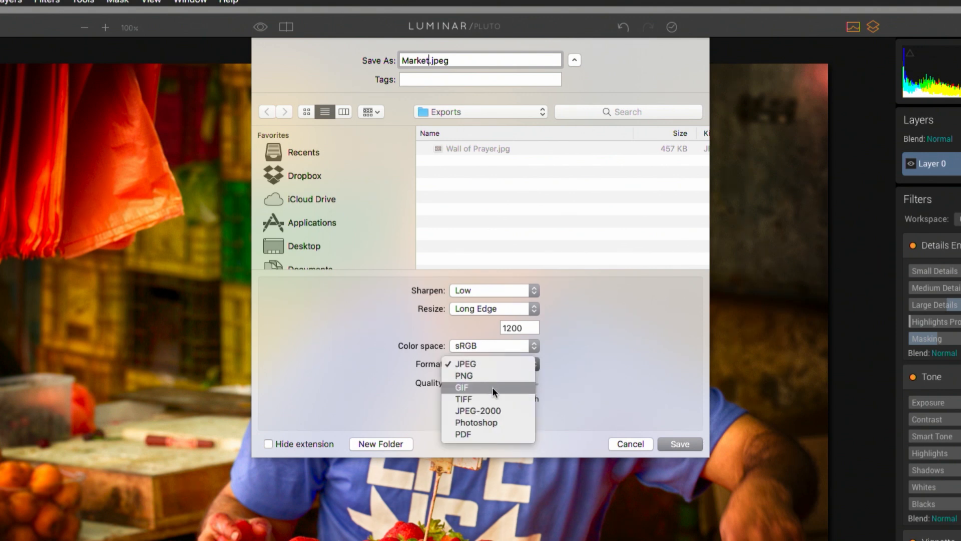
pyautogui.click(488, 429)
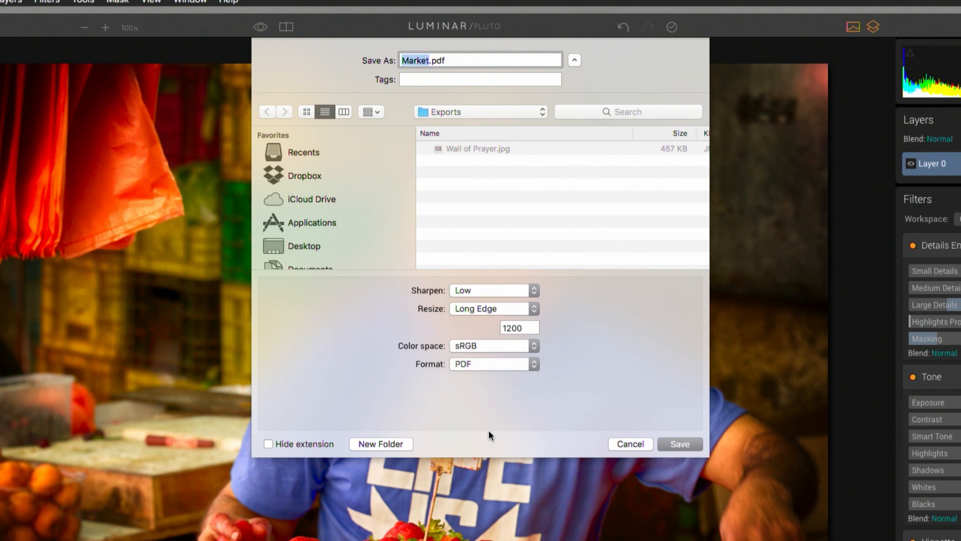
pyautogui.click(494, 365)
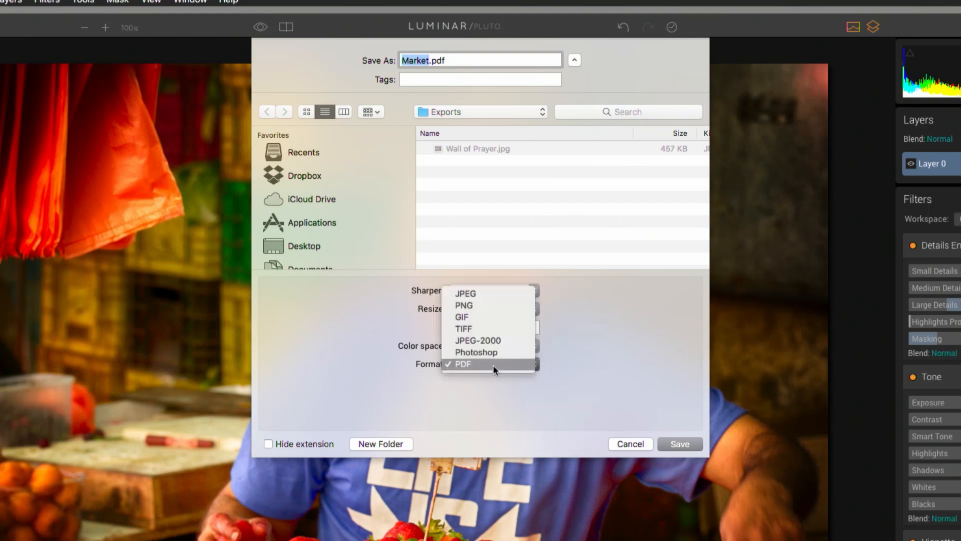
pyautogui.click(507, 332)
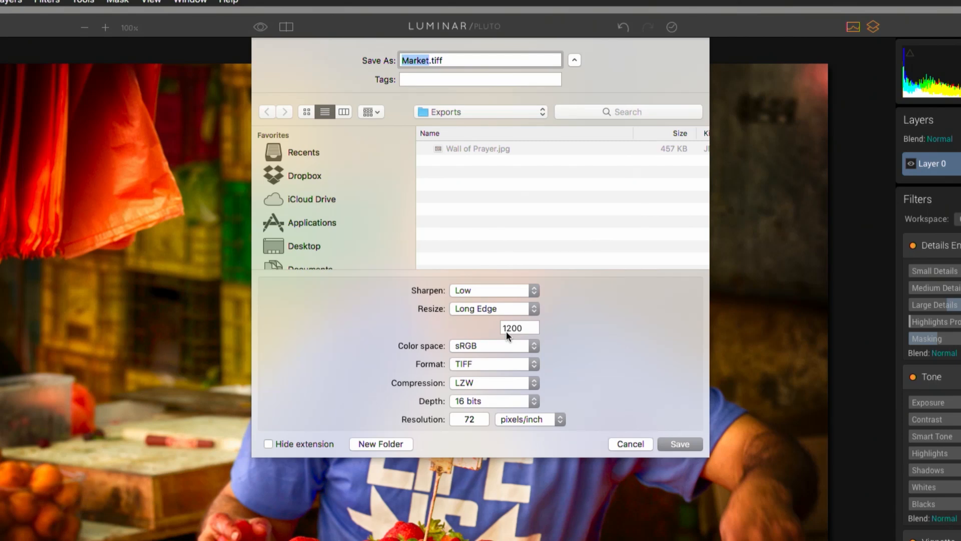
# Keep the export's depth at 16 bits and set its color space to Adobe RGB, with the format staying TIFF
pyautogui.click(523, 402)
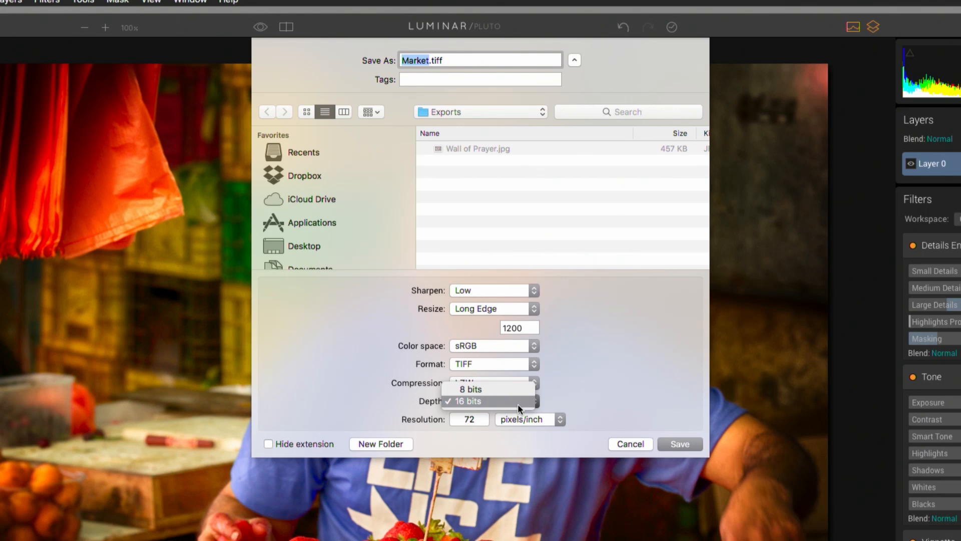
pyautogui.click(509, 399)
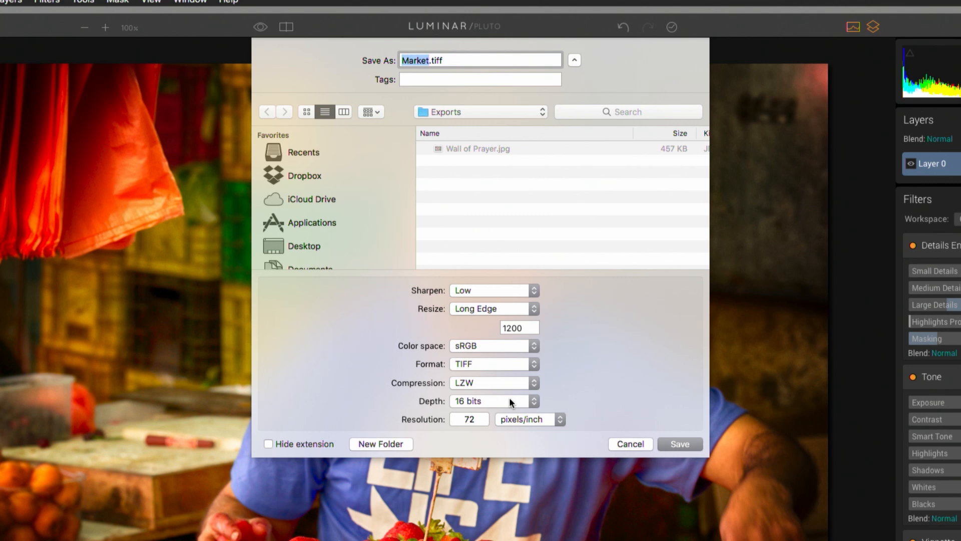
pyautogui.click(500, 347)
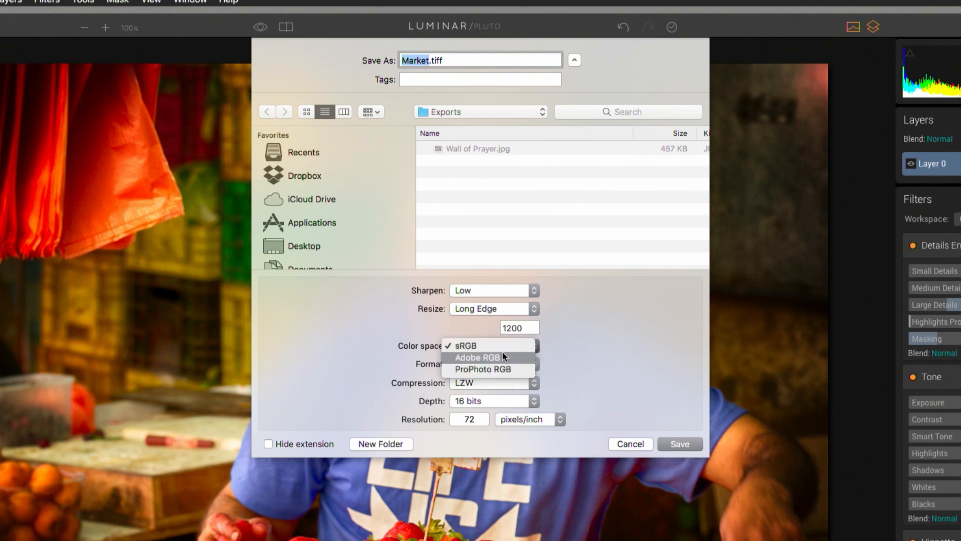
pyautogui.click(505, 358)
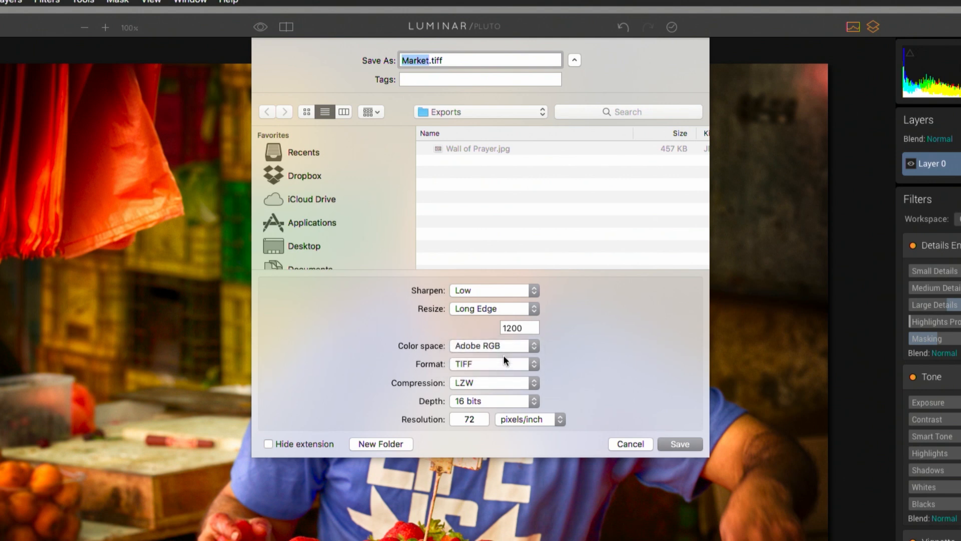
pyautogui.click(494, 370)
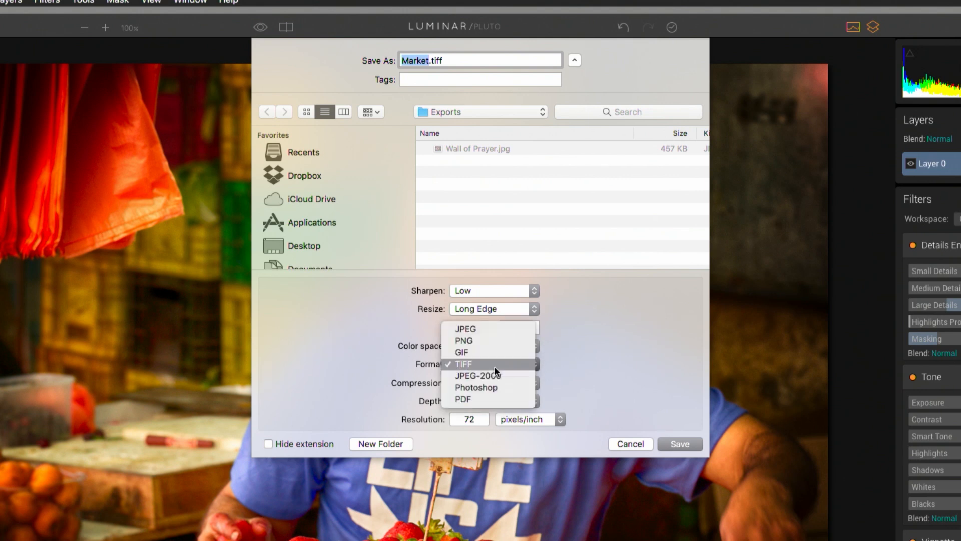
pyautogui.click(495, 368)
# Set the TIFF compression to None and the export resolution to 300 pixels/inch
pyautogui.click(502, 382)
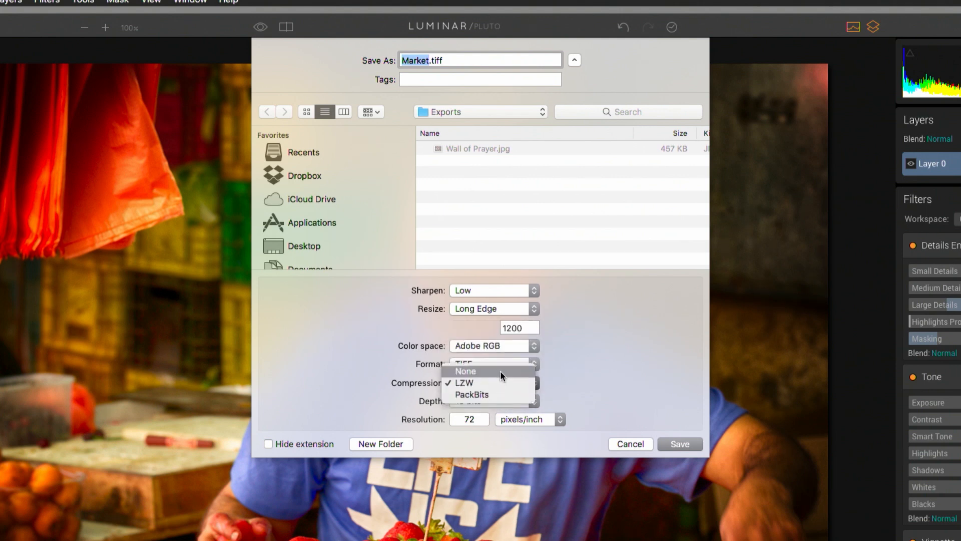
pyautogui.click(501, 371)
pyautogui.doubleClick(461, 418)
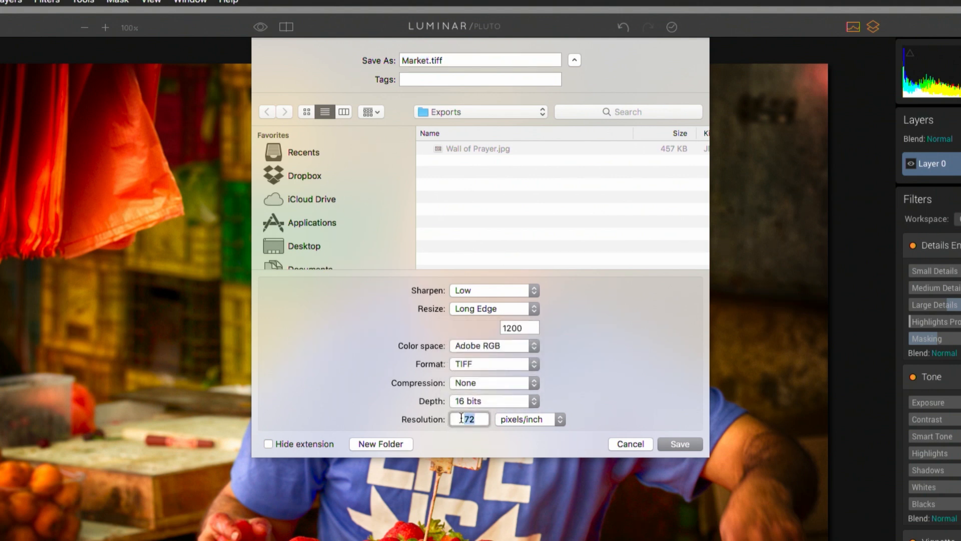
pyautogui.write('300')
pyautogui.press('Tab')
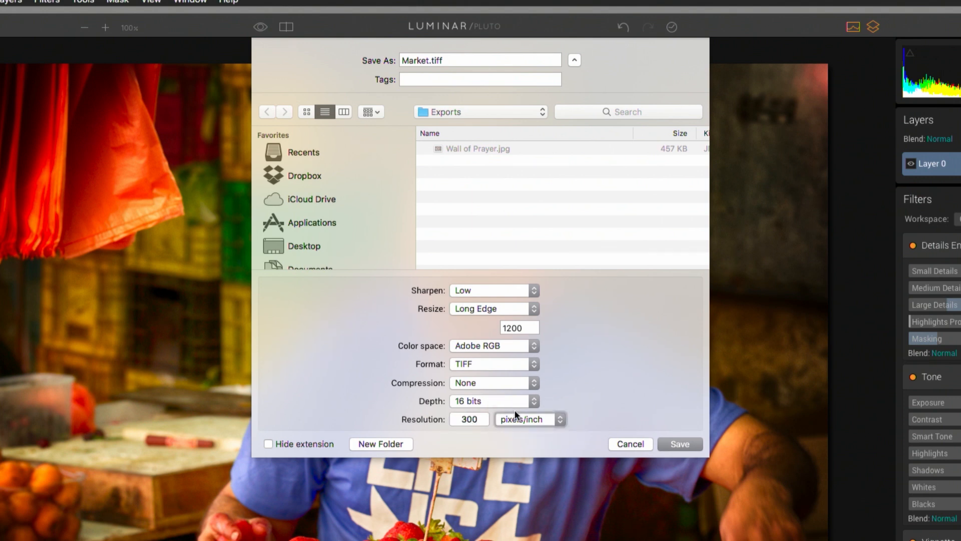
# Set the export's sharpening to None and its resize option to Original, and save the Market TIFF
pyautogui.click(523, 292)
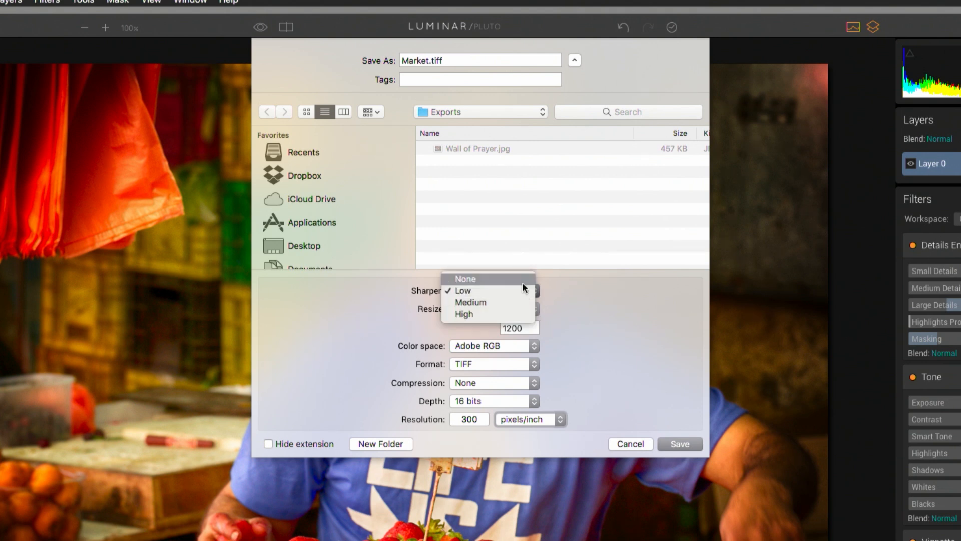
pyautogui.click(522, 283)
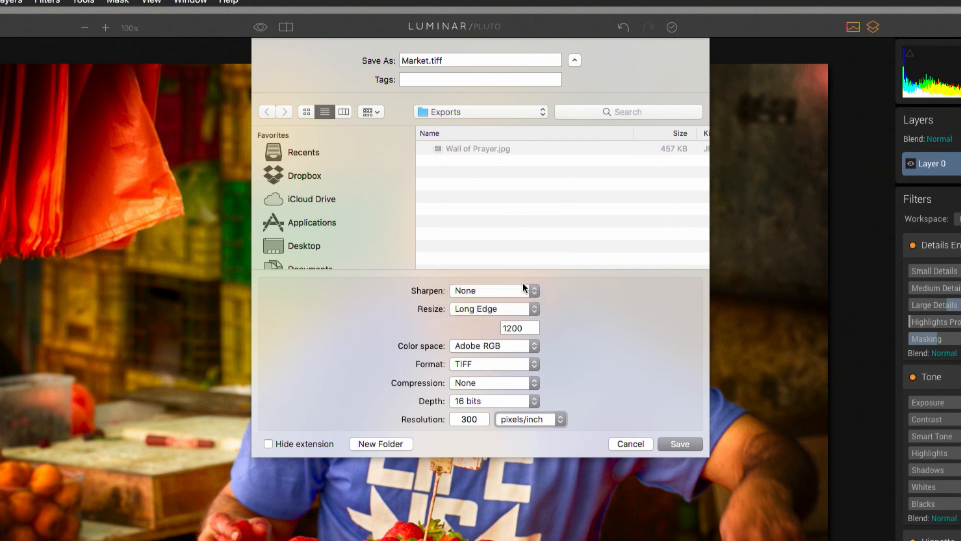
pyautogui.click(502, 306)
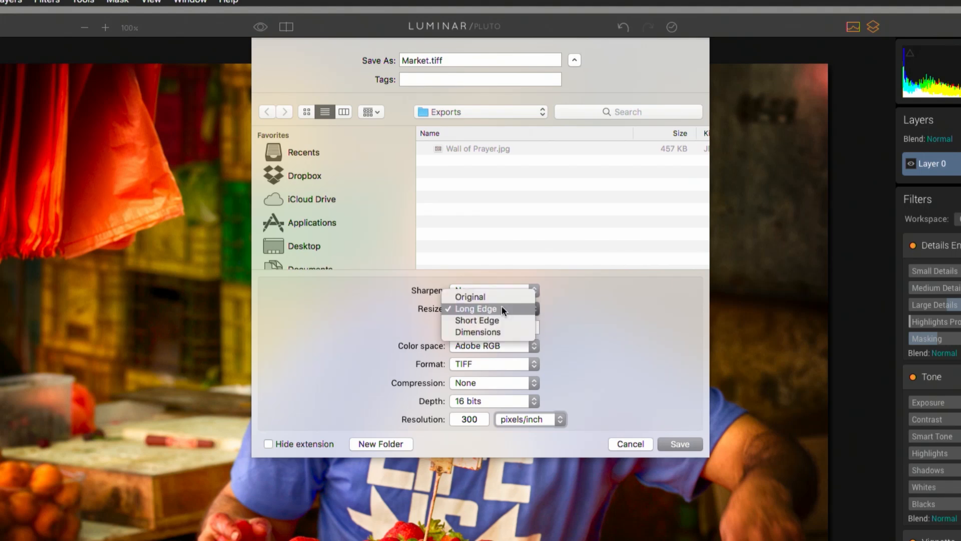
pyautogui.click(498, 296)
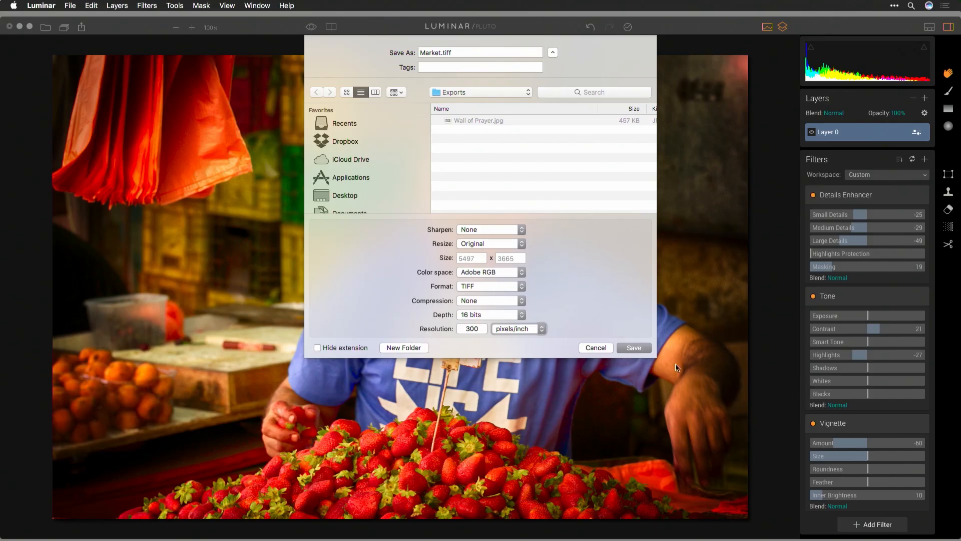
pyautogui.click(645, 351)
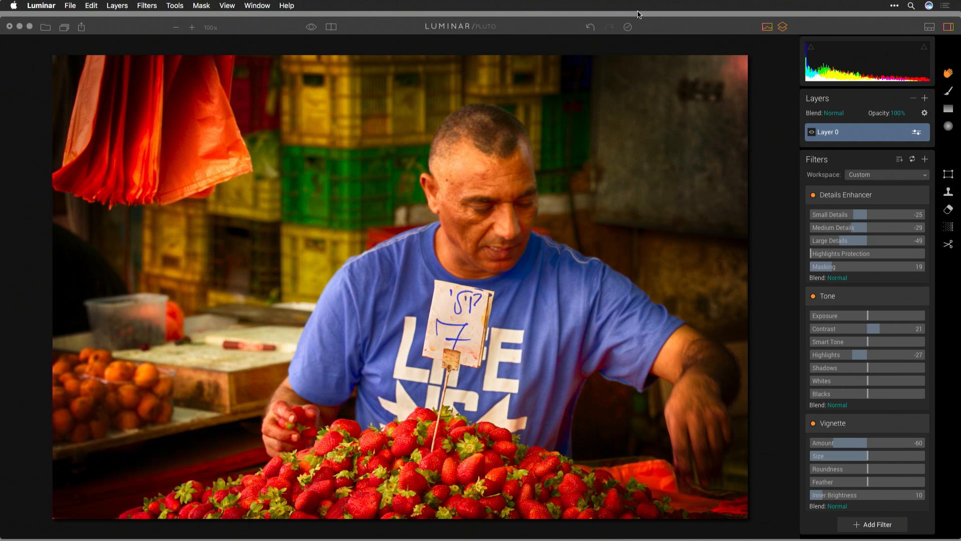
# Reopen the 3:2 crop, compare the golden-ratio grid overlay with the rule-of-thirds one, and apply the crop
pyautogui.press('c')
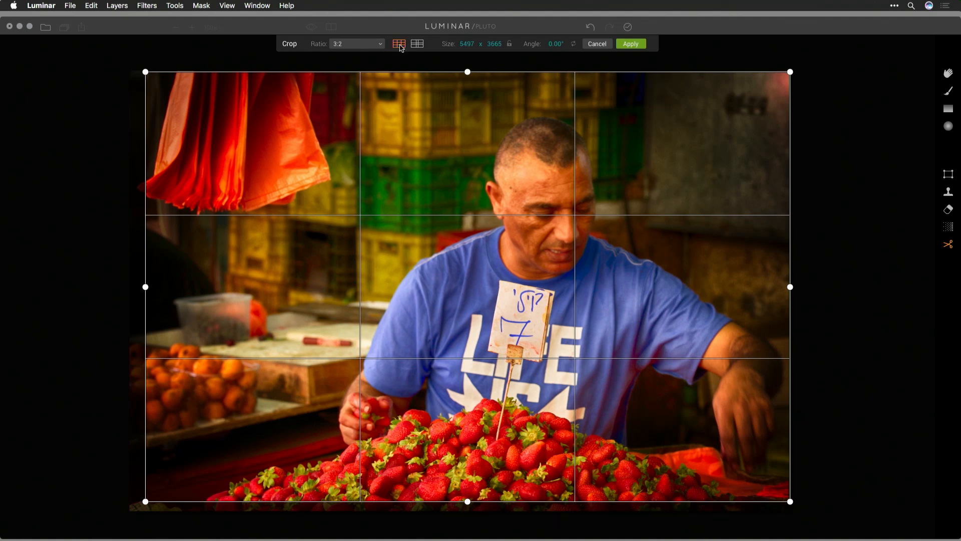
pyautogui.click(418, 44)
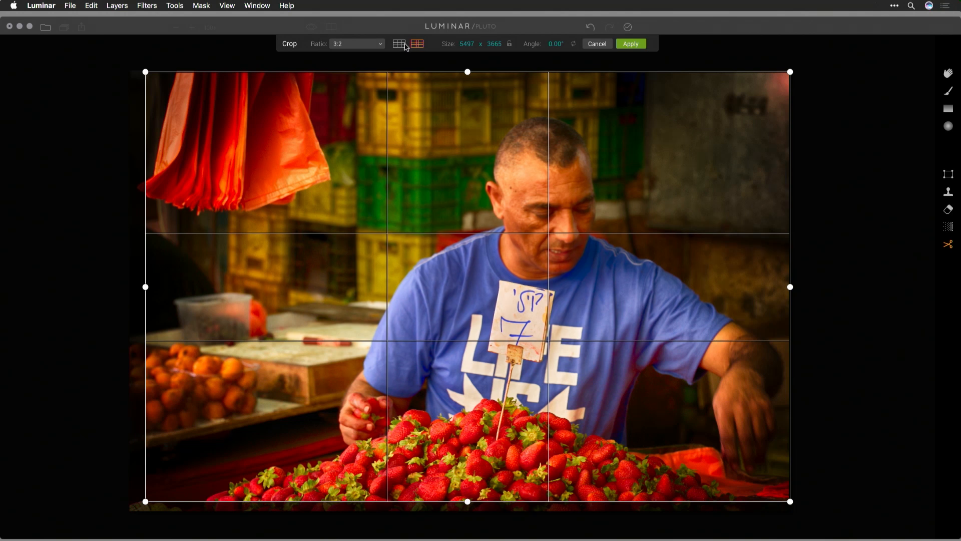
pyautogui.click(399, 45)
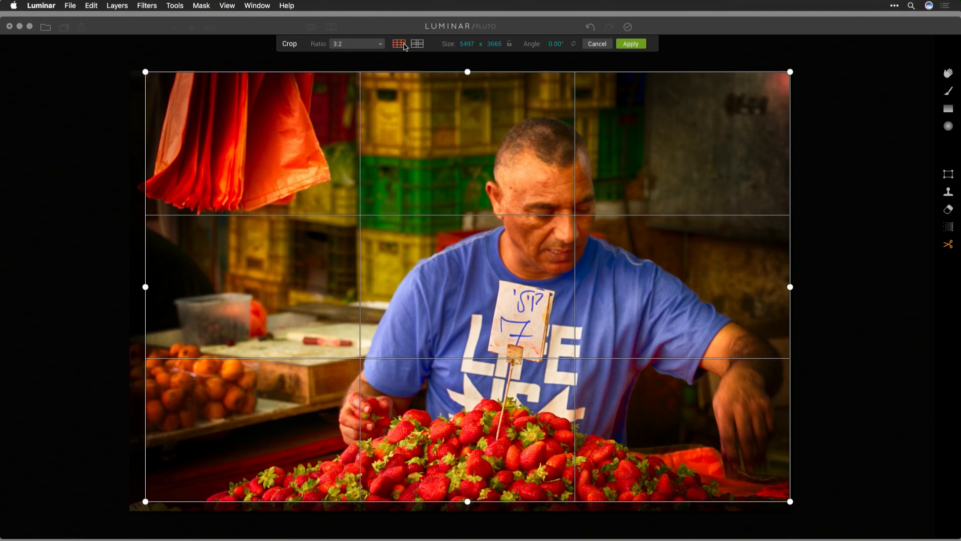
pyautogui.click(628, 45)
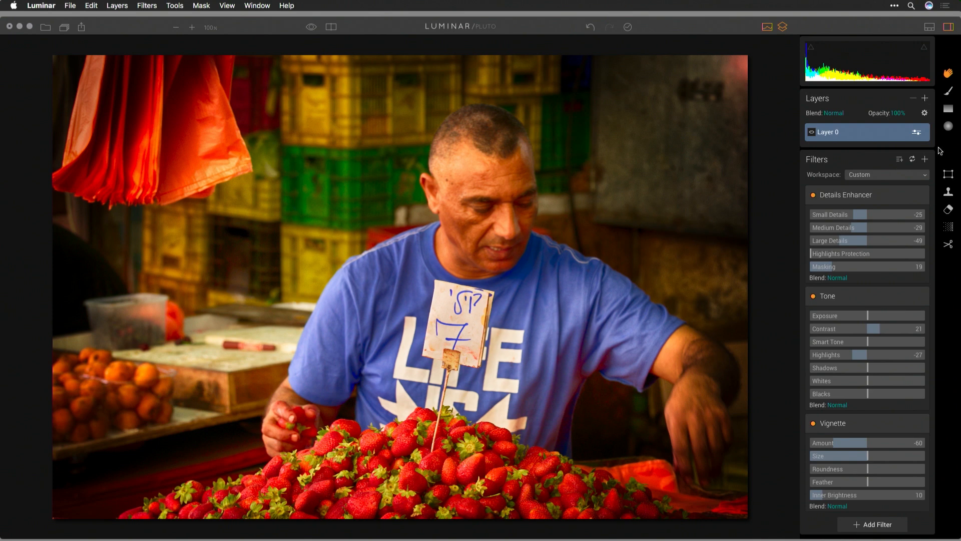
# Add a Sharpening filter to the photo's base layer
pyautogui.click(927, 161)
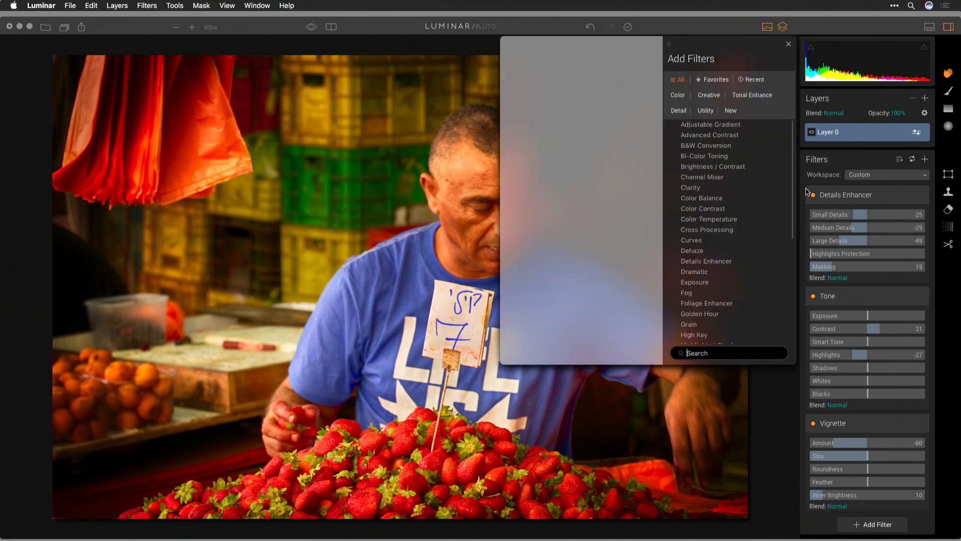
pyautogui.scroll(-5, 763, 235)
pyautogui.scroll(-4, 761, 235)
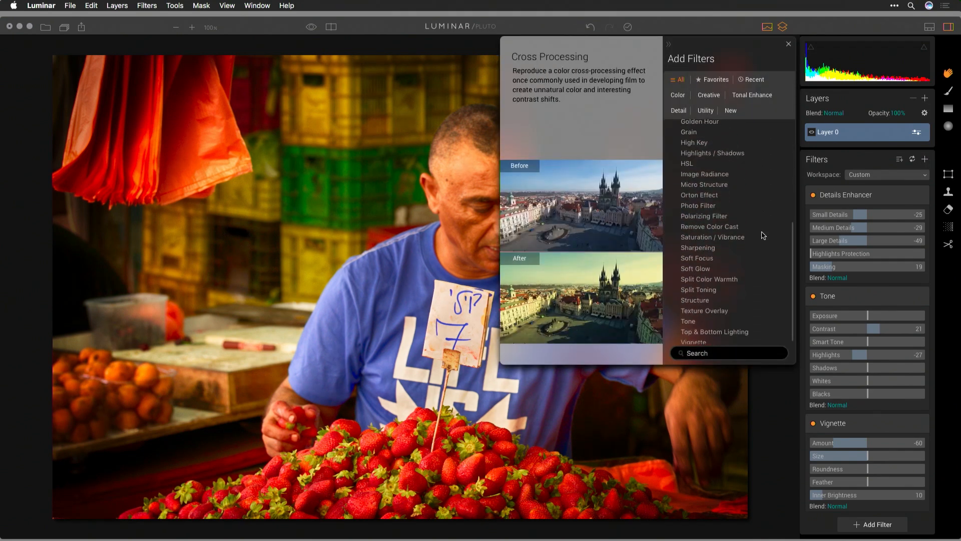
pyautogui.click(730, 250)
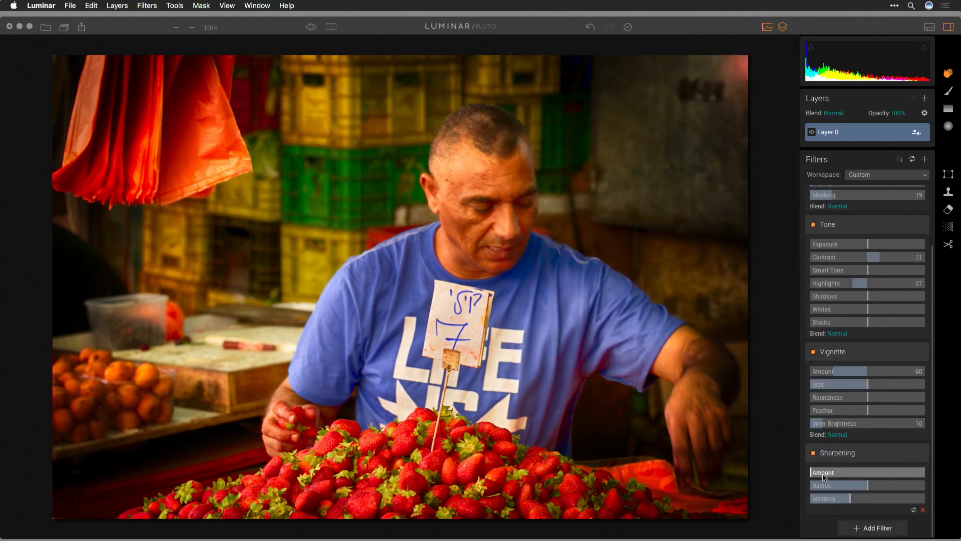
# Try exaggerated sharpening on the strawberries, with Amount and Radius near their maximum and Masking at 0
pyautogui.click(192, 28)
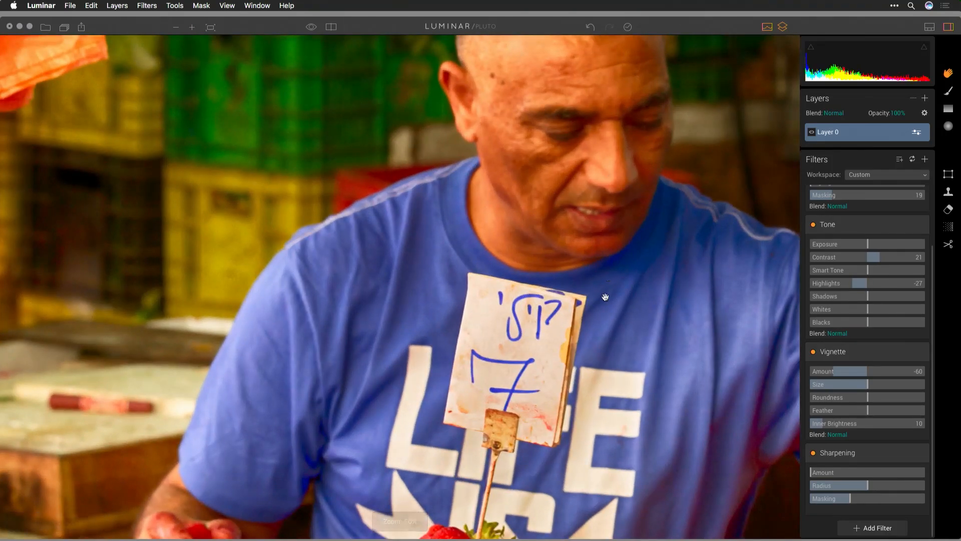
pyautogui.moveTo(607, 333); pyautogui.dragTo(470, 100)
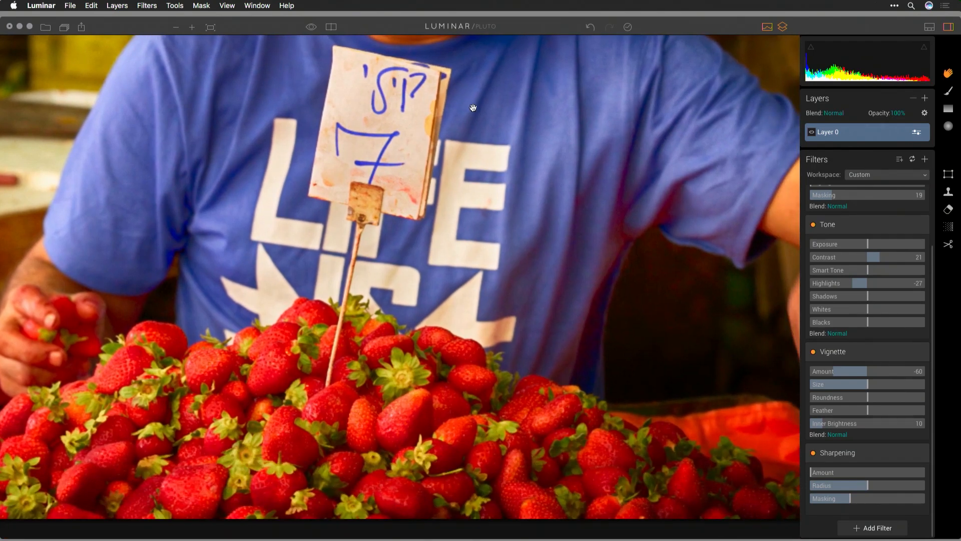
pyautogui.moveTo(818, 475); pyautogui.dragTo(913, 487)
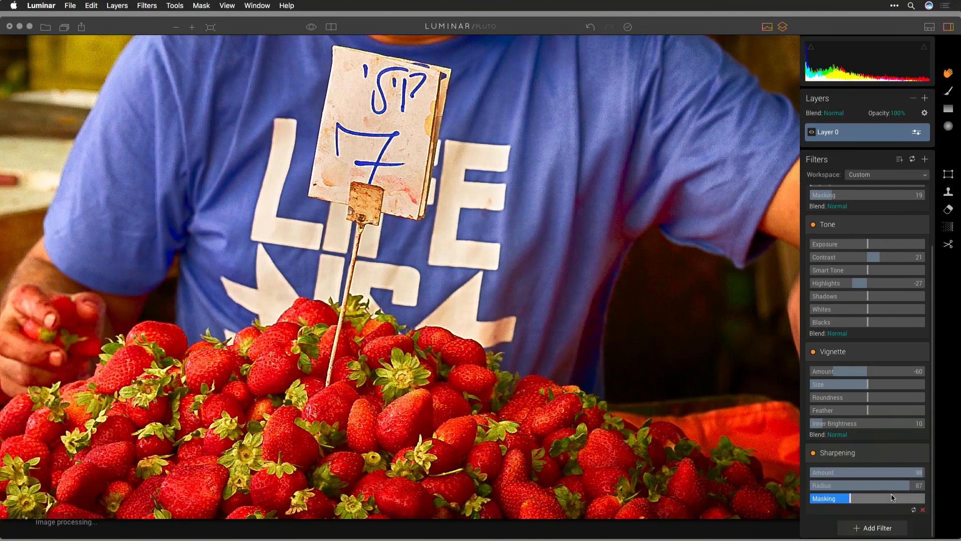
pyautogui.moveTo(850, 498); pyautogui.dragTo(798, 497)
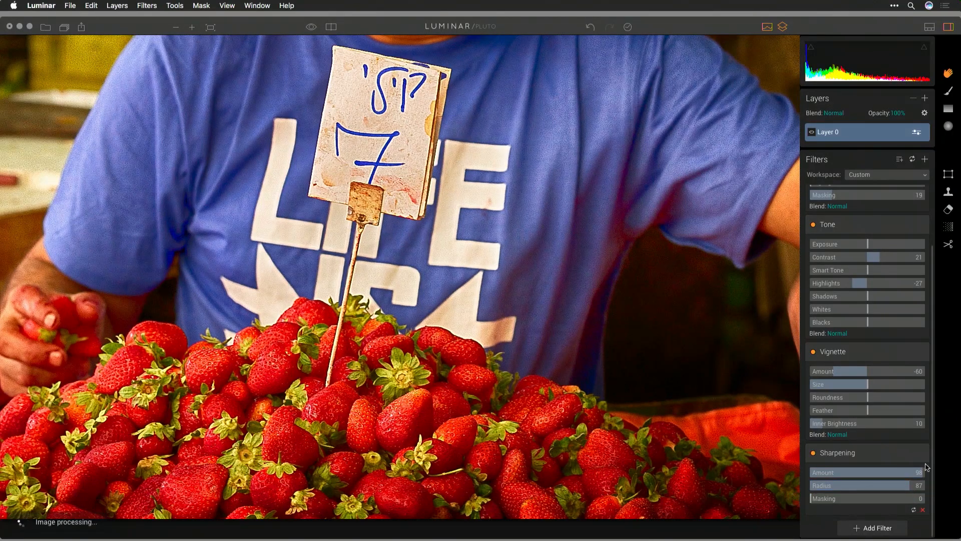
pyautogui.moveTo(912, 485); pyautogui.dragTo(925, 490)
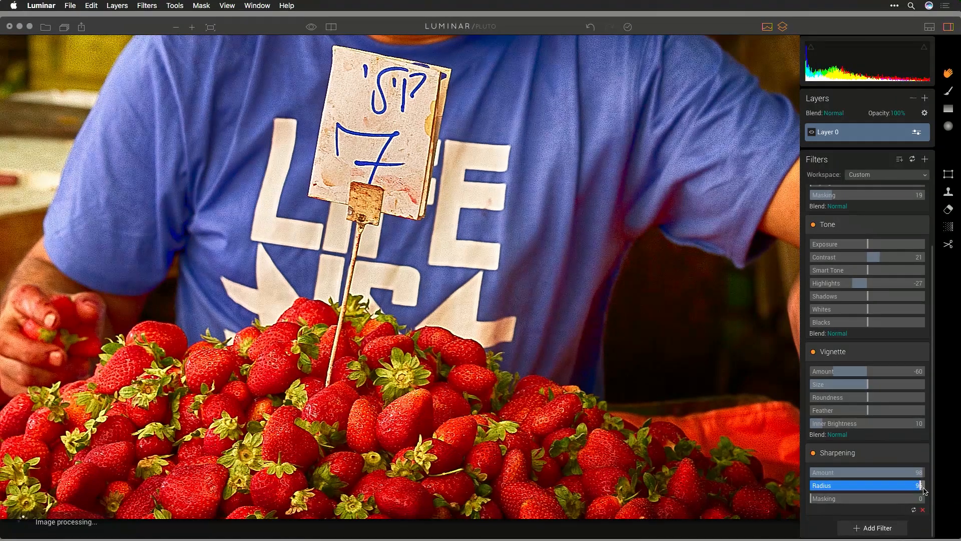
# Set the Sharpening filter to Amount 62, Radius 39 and Masking 24, and compare the photo before and after
pyautogui.moveTo(895, 475); pyautogui.dragTo(838, 498)
pyautogui.click(870, 486)
pyautogui.click(824, 499)
pyautogui.click(314, 28)
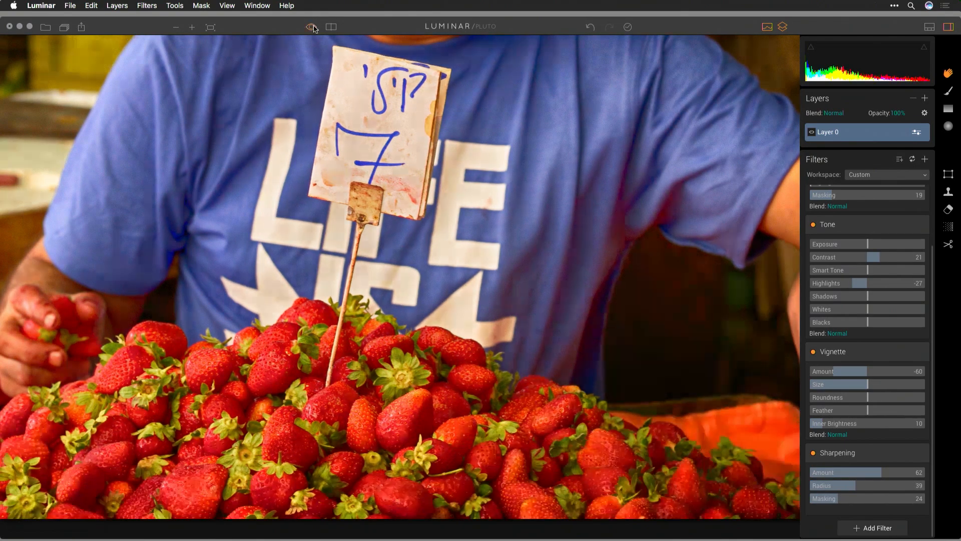
pyautogui.click(314, 29)
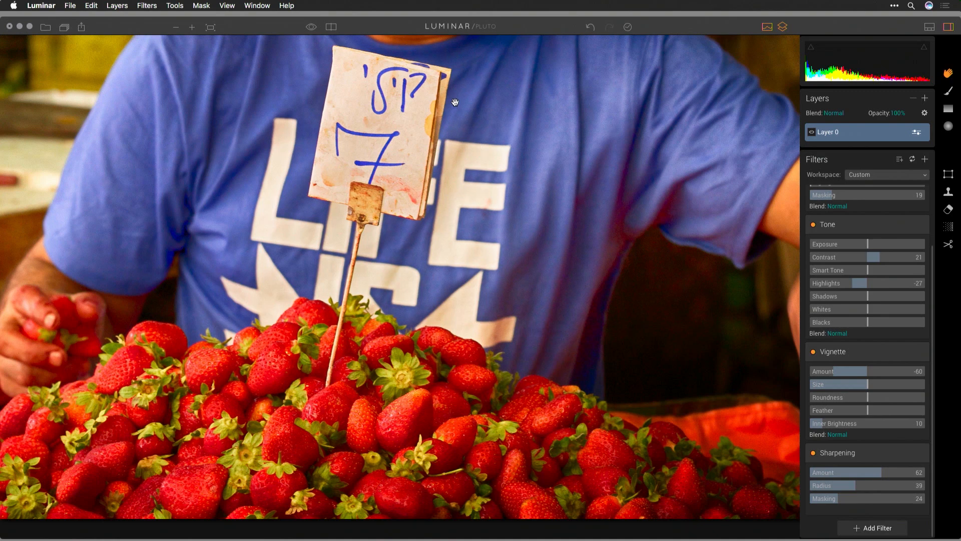
pyautogui.moveTo(461, 110); pyautogui.dragTo(508, 225)
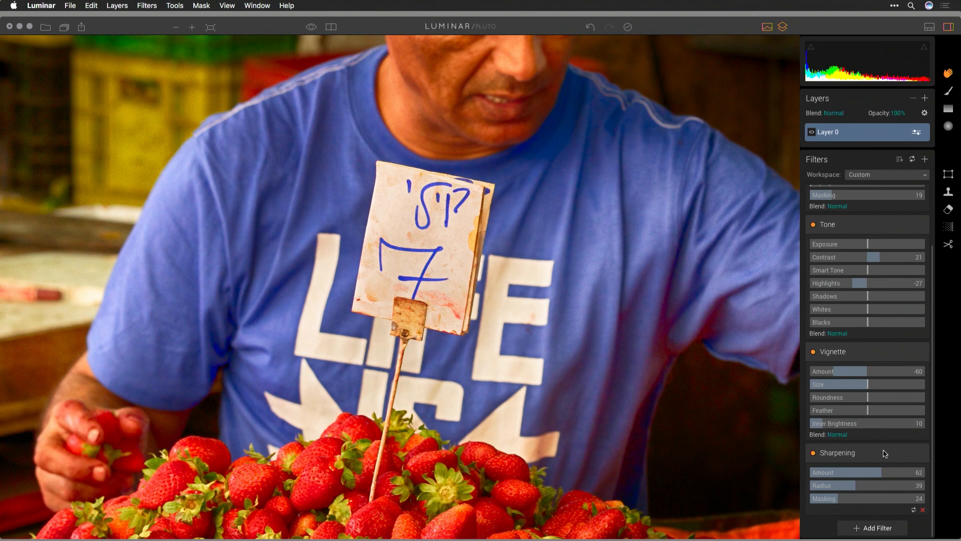
# Set up the page for the Canon SELPHY CP1200 with Postcard Borderless paper in landscape orientation
pyautogui.click(70, 4)
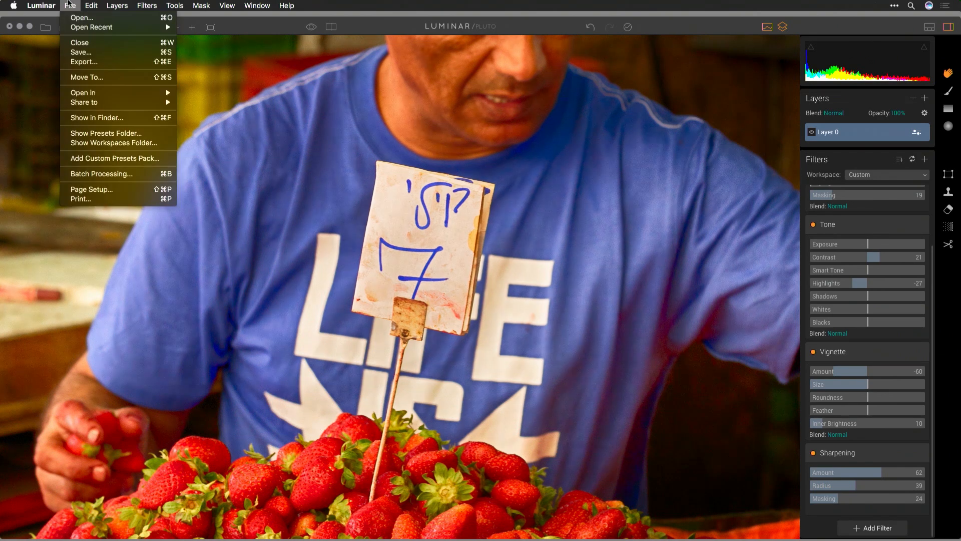
pyautogui.click(86, 189)
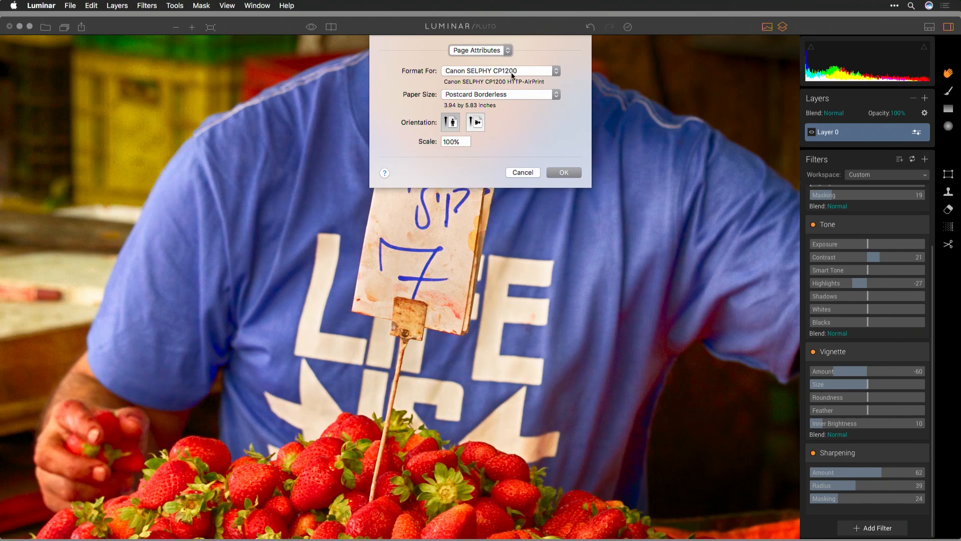
pyautogui.click(512, 75)
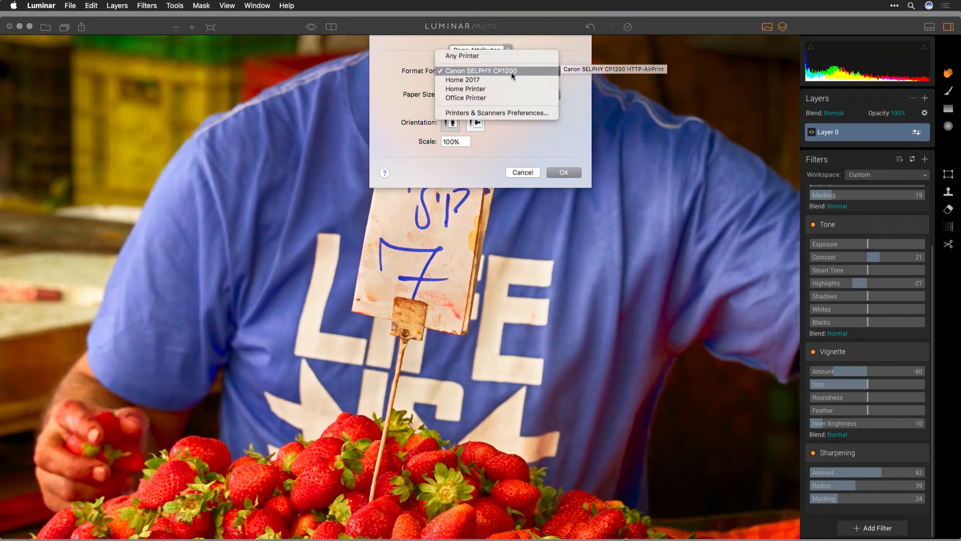
pyautogui.click(510, 72)
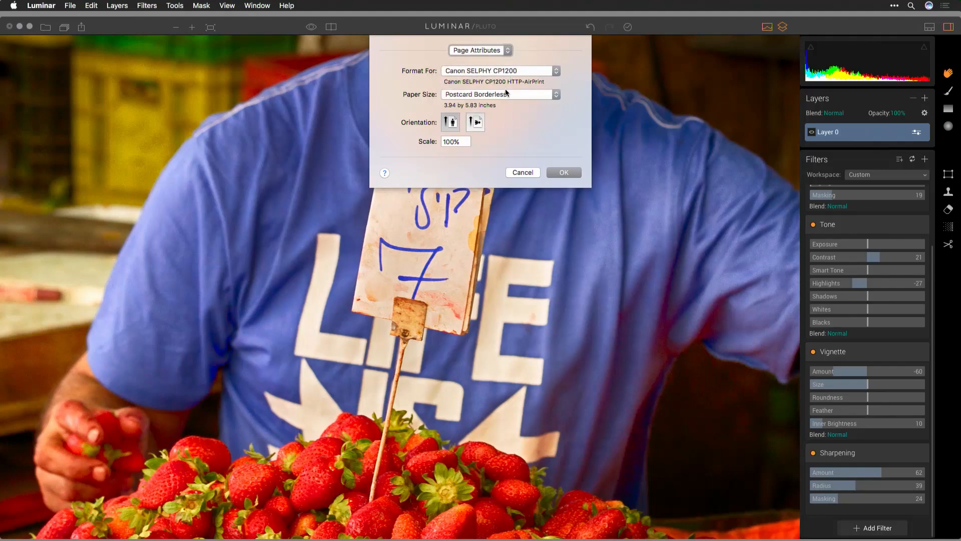
pyautogui.click(505, 94)
pyautogui.moveTo(508, 80)
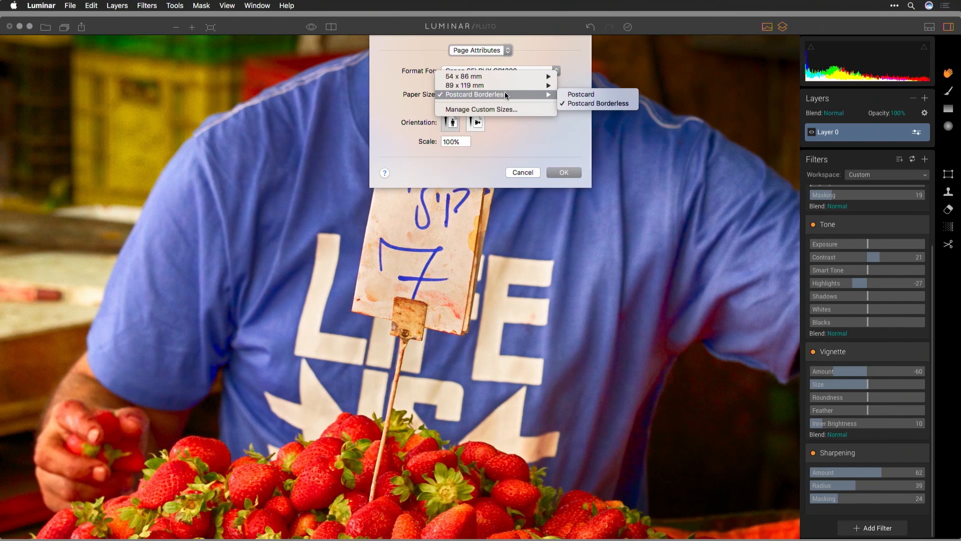
pyautogui.click(567, 103)
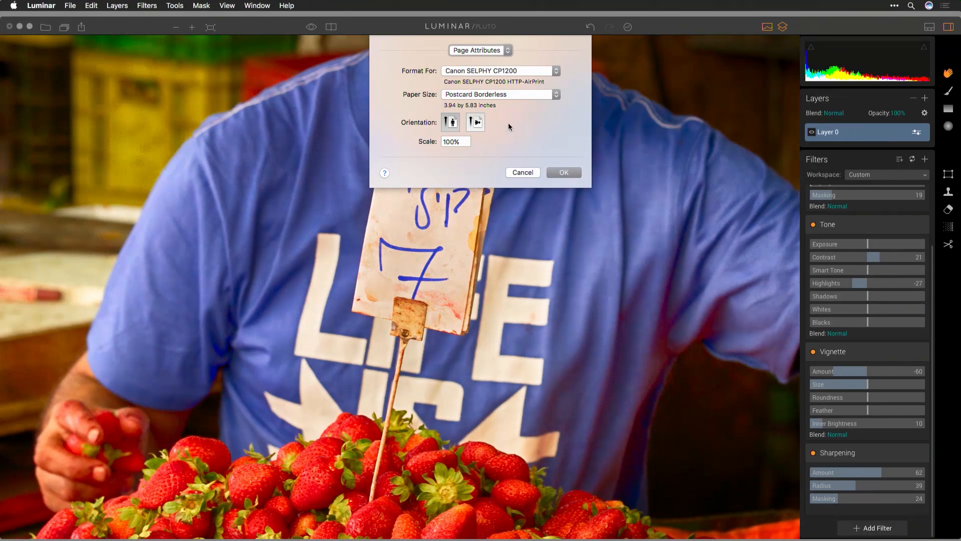
pyautogui.click(477, 122)
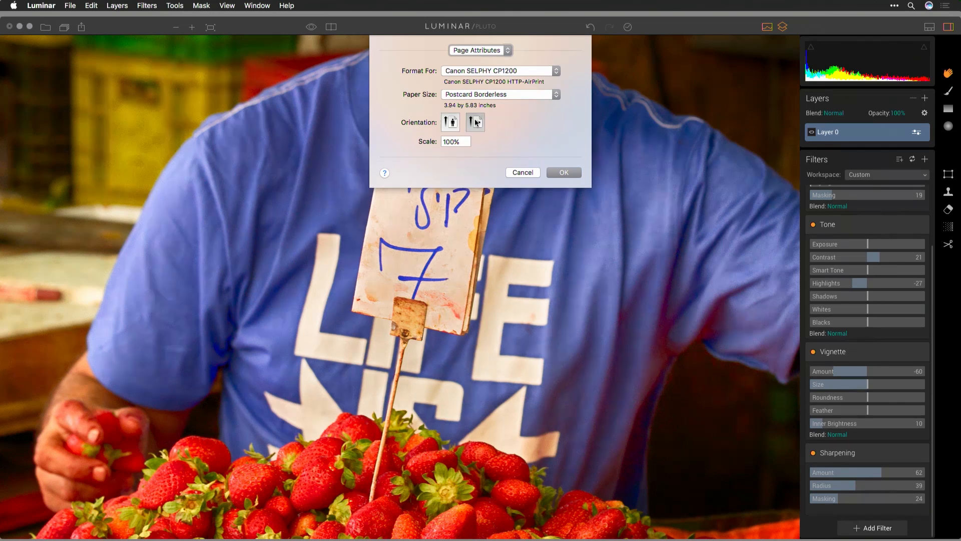
pyautogui.click(558, 172)
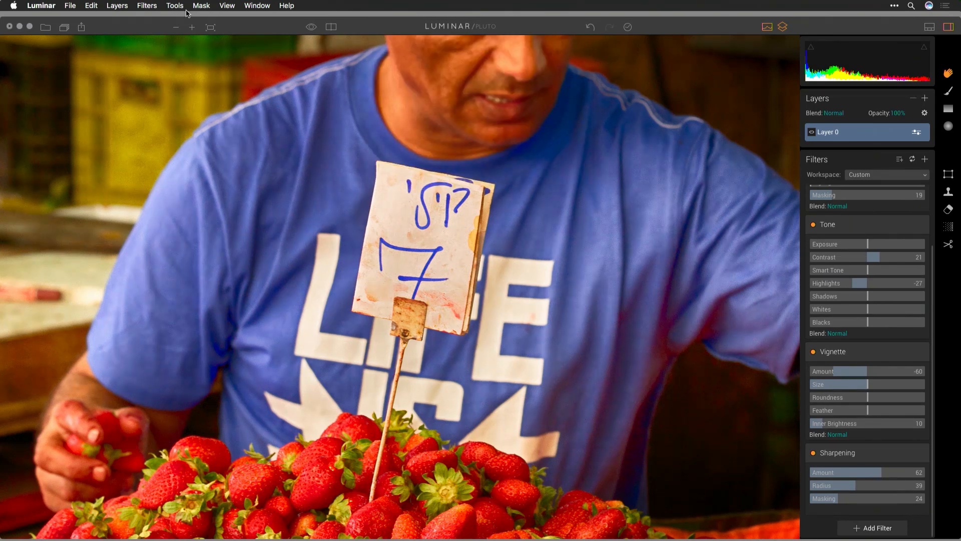
# Start printing the photo, keeping the Canon SELPHY CP1200 as the printer and the Default Settings preset
pyautogui.click(72, 5)
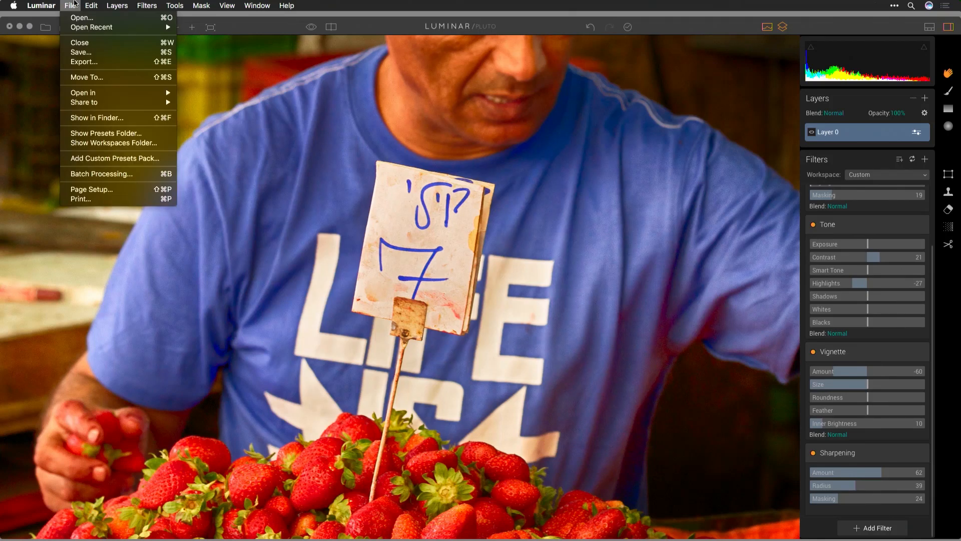
pyautogui.click(95, 199)
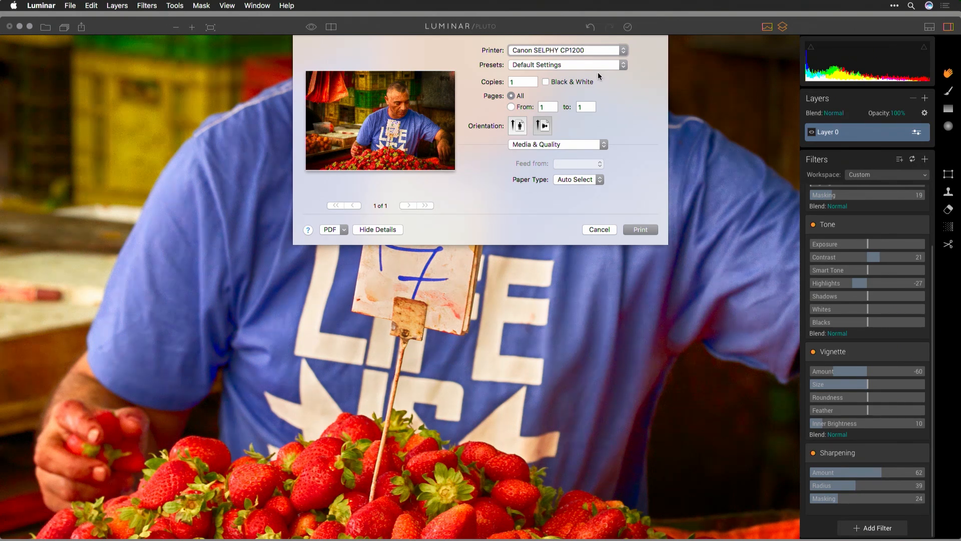
pyautogui.click(594, 52)
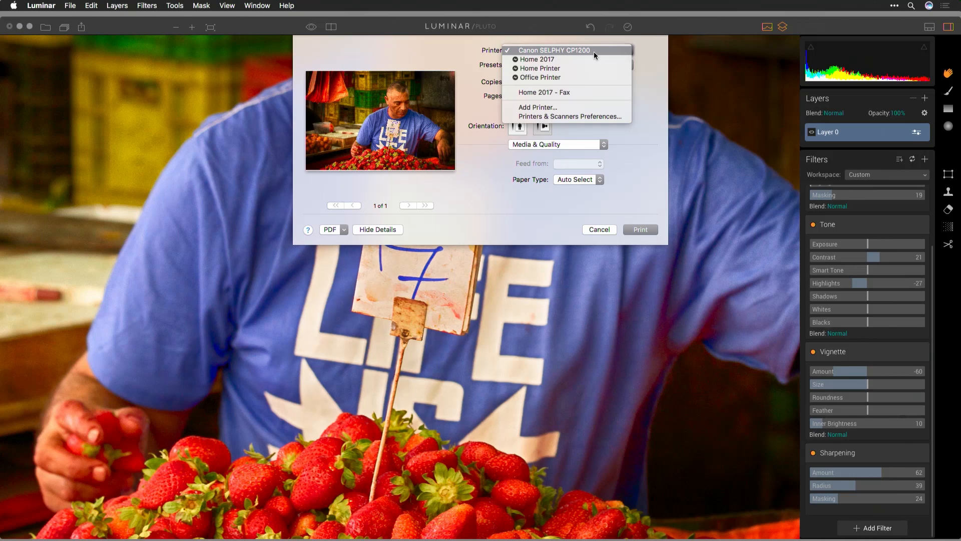
pyautogui.click(594, 52)
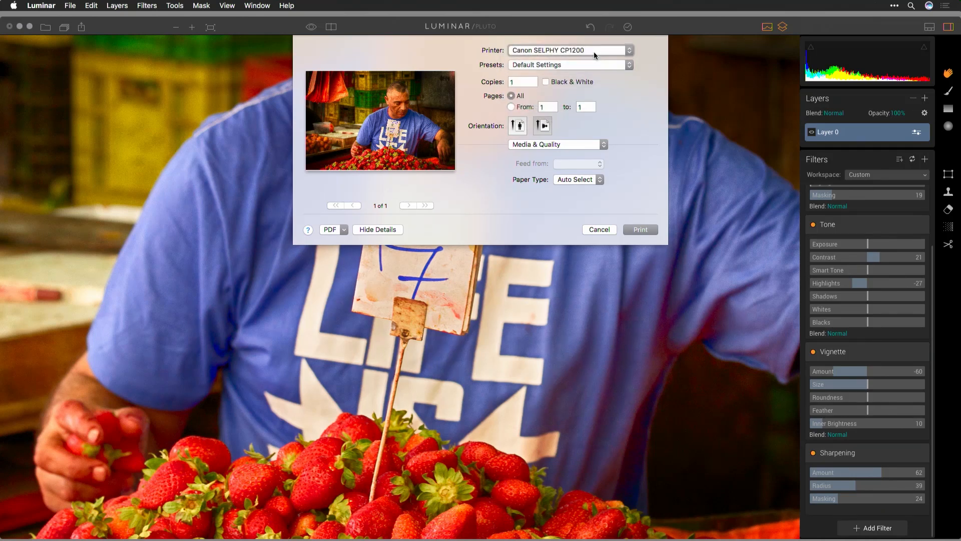
pyautogui.click(587, 66)
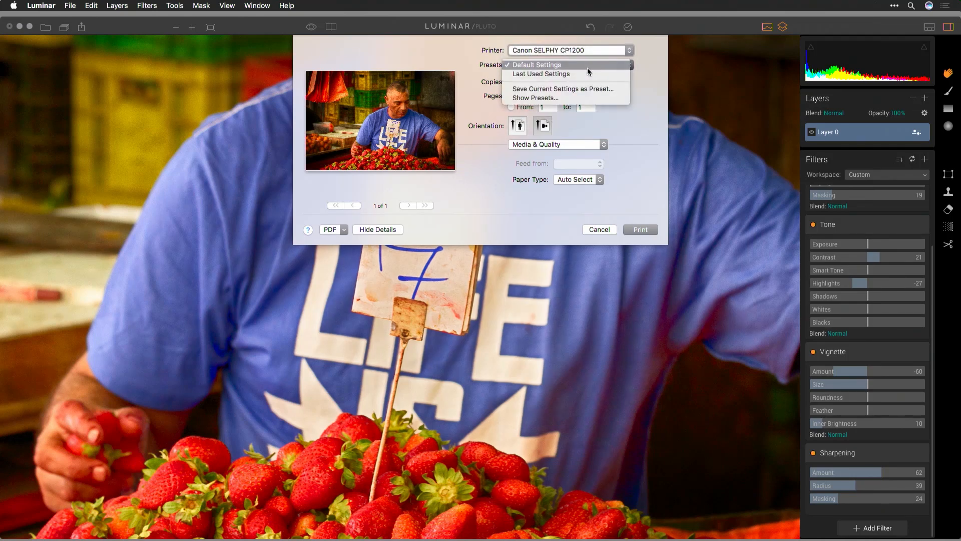
pyautogui.click(657, 65)
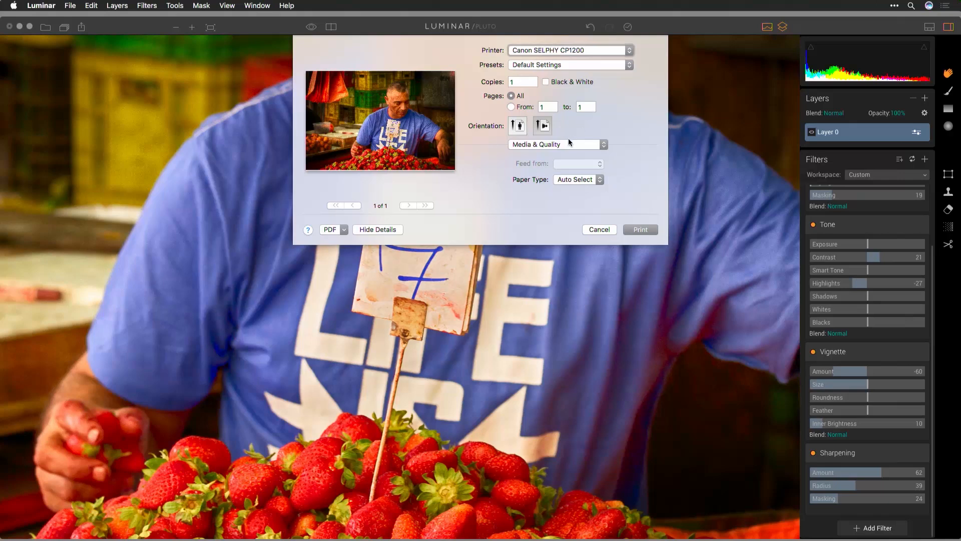
# Set the print paper type to Photo and review the layout, border and paper handling options without changing them
pyautogui.click(575, 179)
pyautogui.click(575, 188)
pyautogui.click(570, 146)
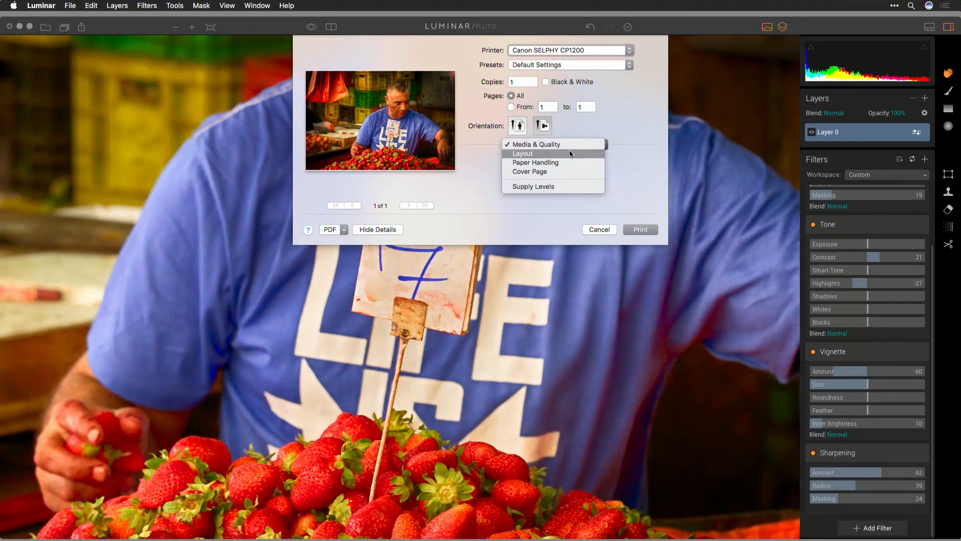
pyautogui.click(569, 149)
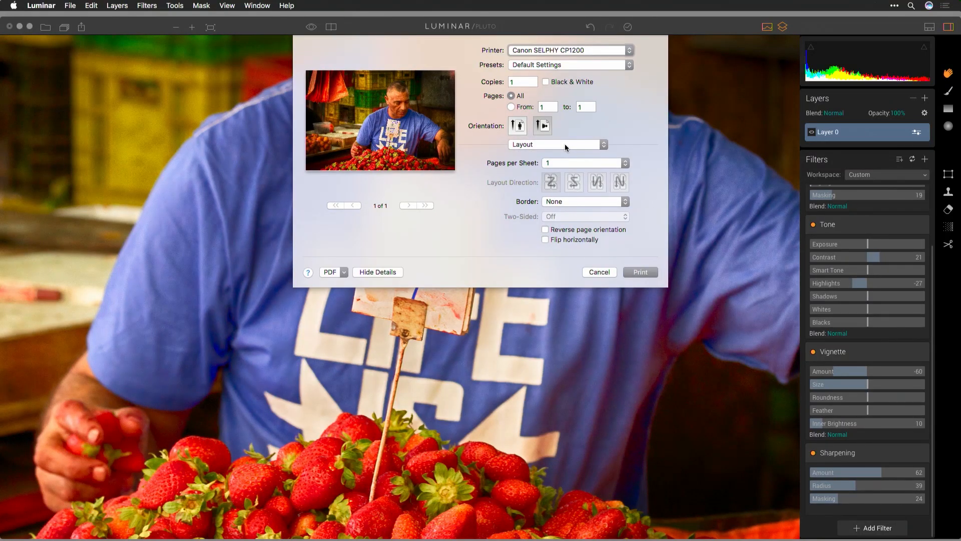
pyautogui.click(572, 200)
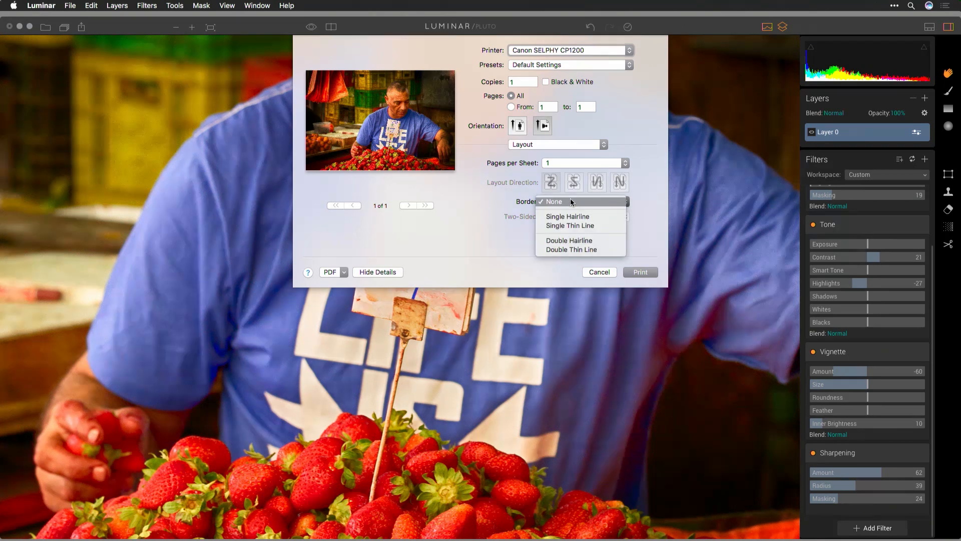
pyautogui.click(512, 205)
pyautogui.click(519, 148)
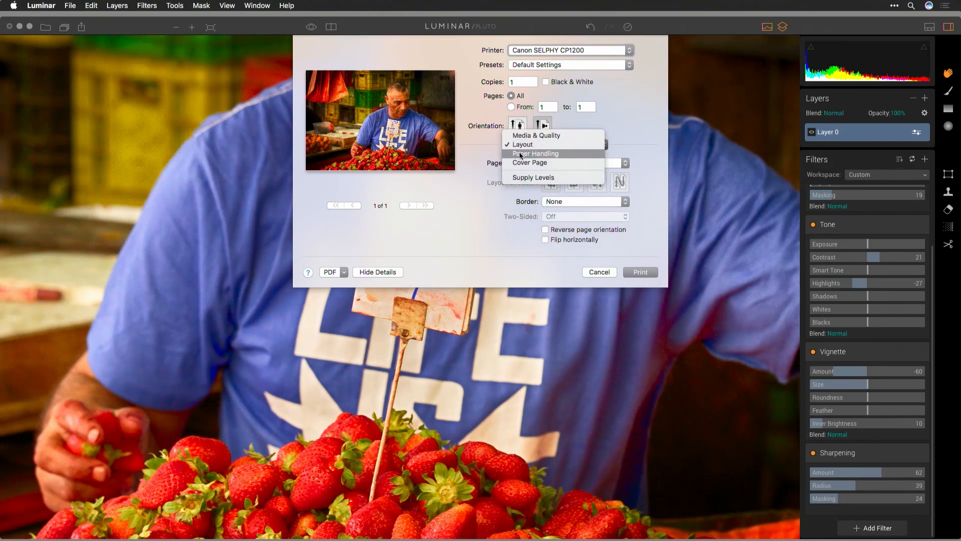
pyautogui.click(519, 152)
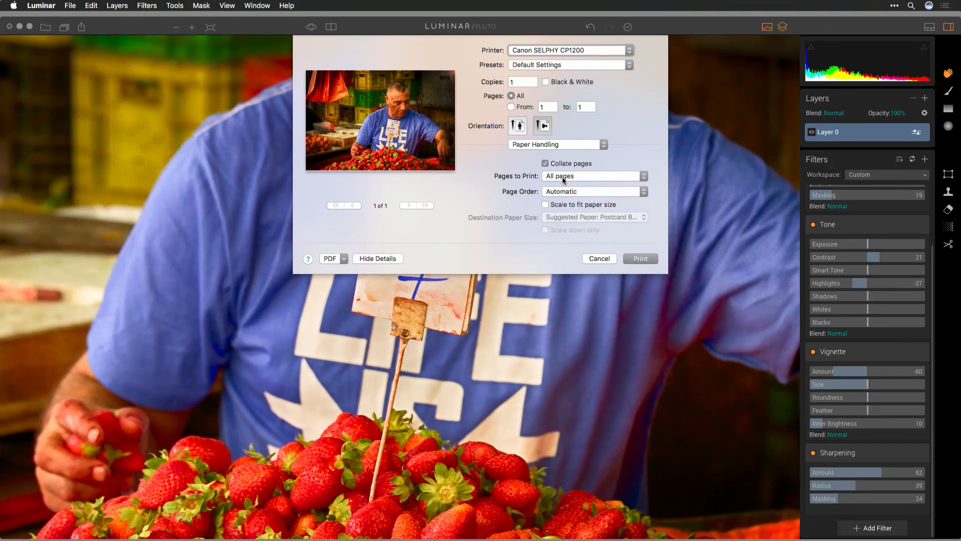
pyautogui.click(539, 147)
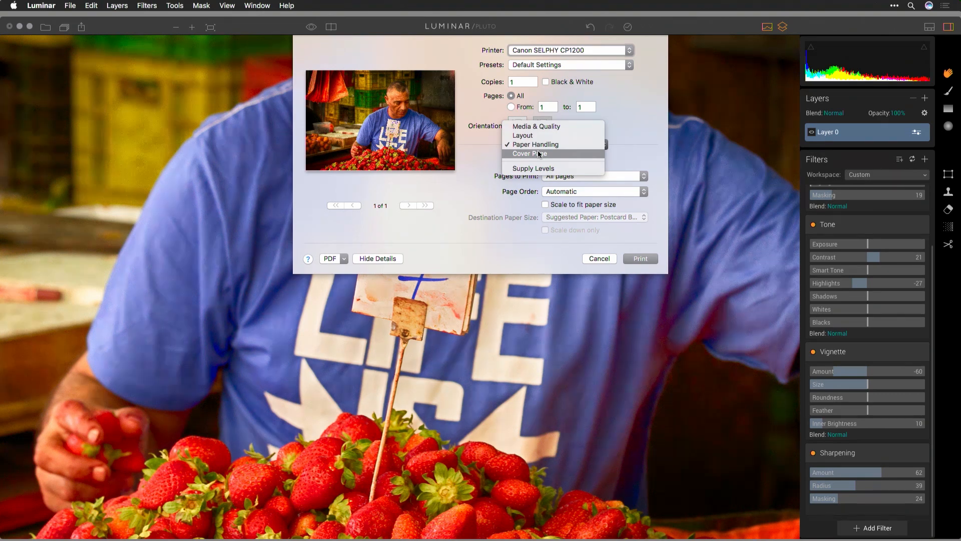
pyautogui.click(539, 126)
# Save the current print settings as the preset "Postcard" for only this printer and print the photo
pyautogui.click(547, 66)
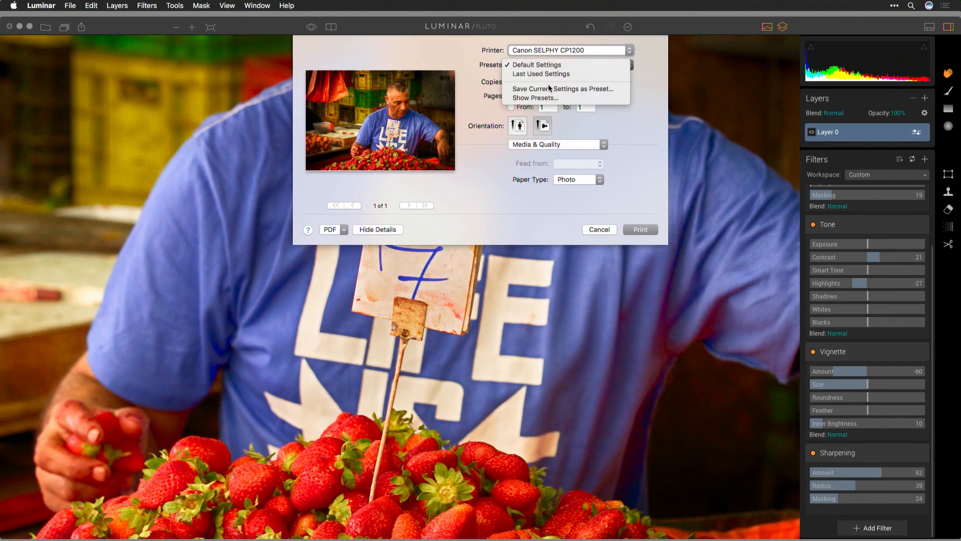
pyautogui.click(549, 88)
pyautogui.write('Postcard')
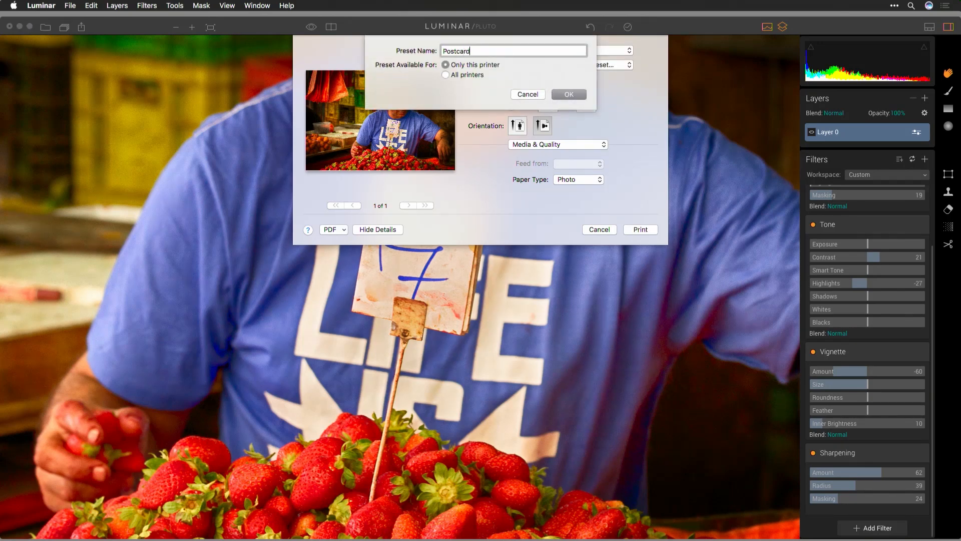
pyautogui.press('Return')
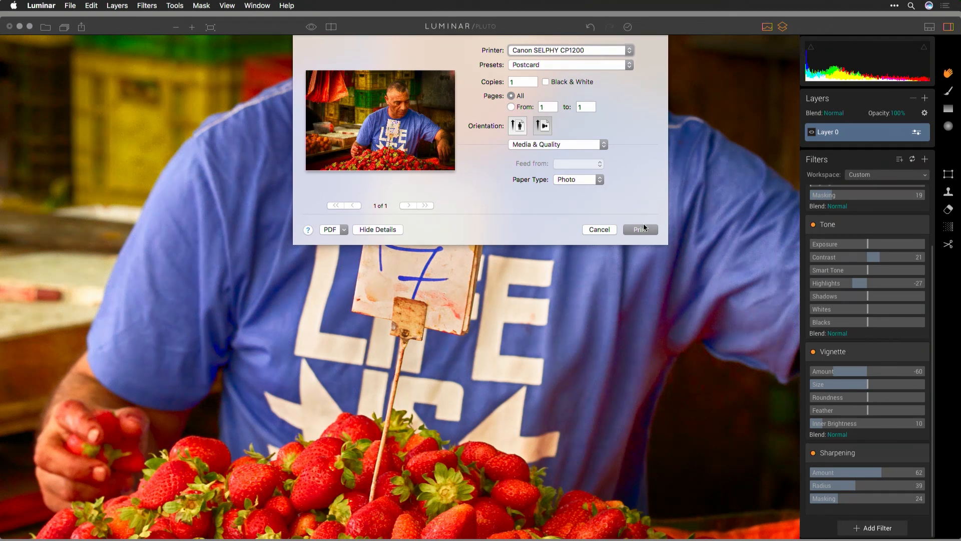
pyautogui.click(643, 229)
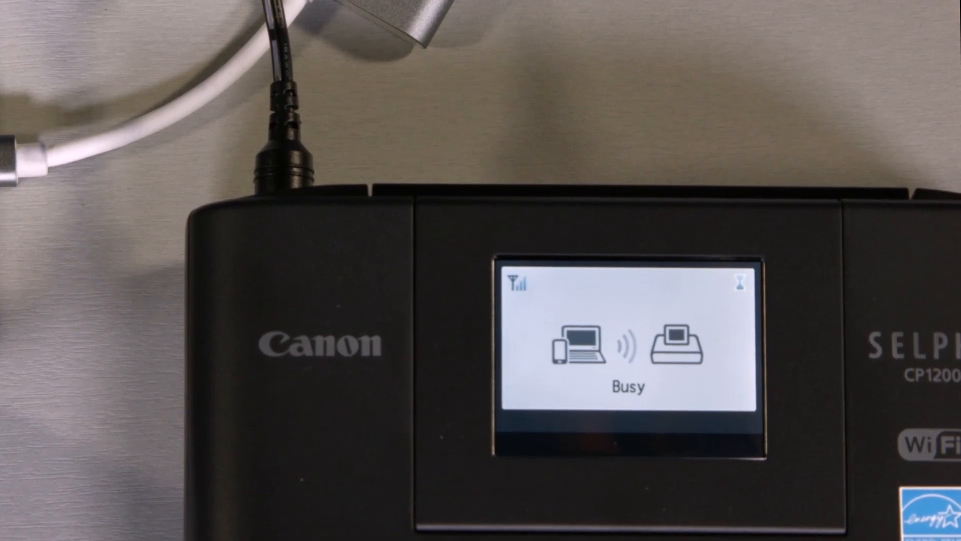
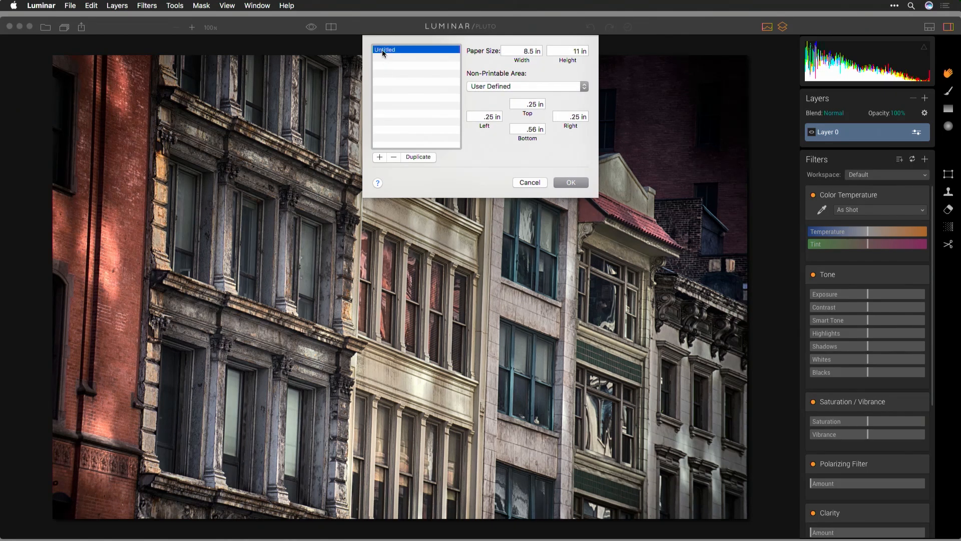
# Name the custom 8.5 by 11 in paper size "Small Canvas", set its four non-printable margins to 0 in, and confirm the page setup
pyautogui.doubleClick(383, 49)
pyautogui.write('Small Canvas')
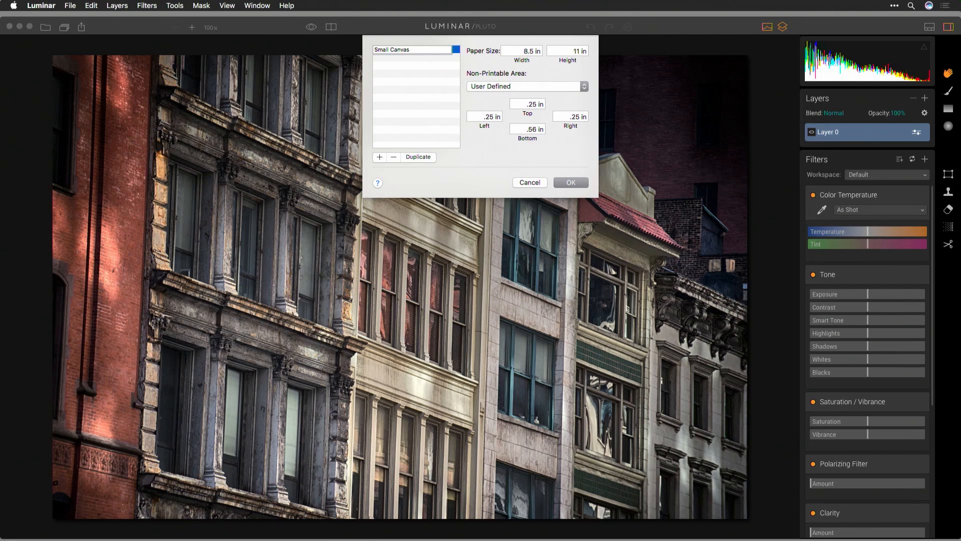
pyautogui.press('Tab')
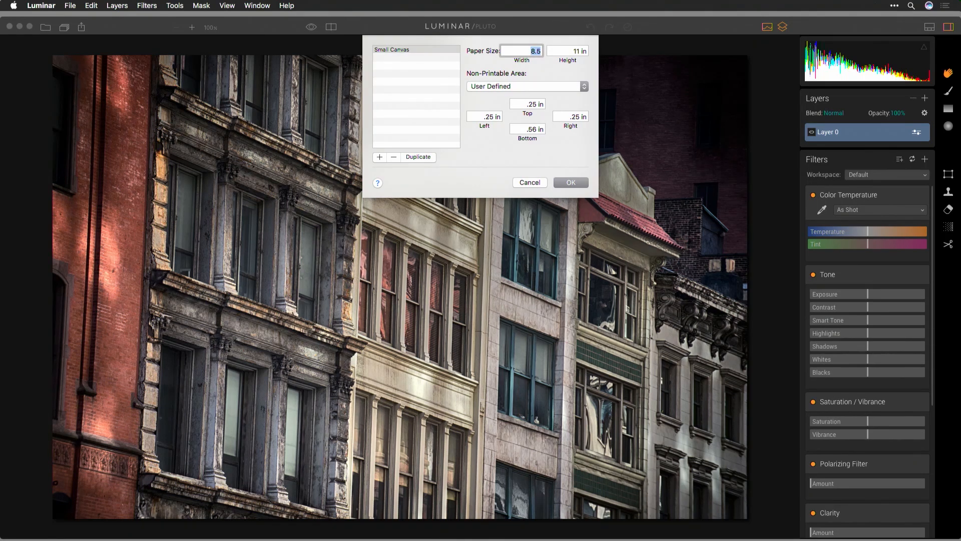
pyautogui.write('24')
pyautogui.press('Tab')
pyautogui.write('2')
pyautogui.press('Tab')
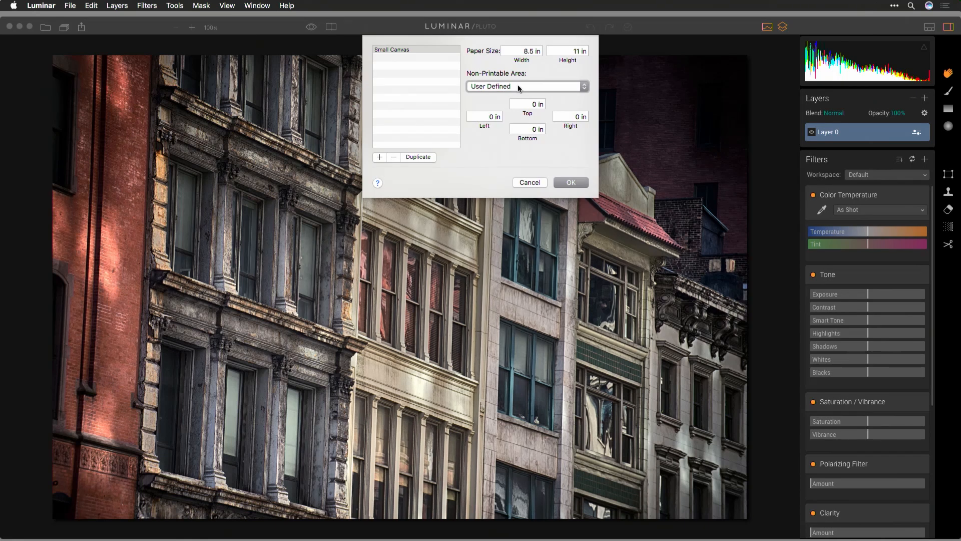
pyautogui.click(573, 183)
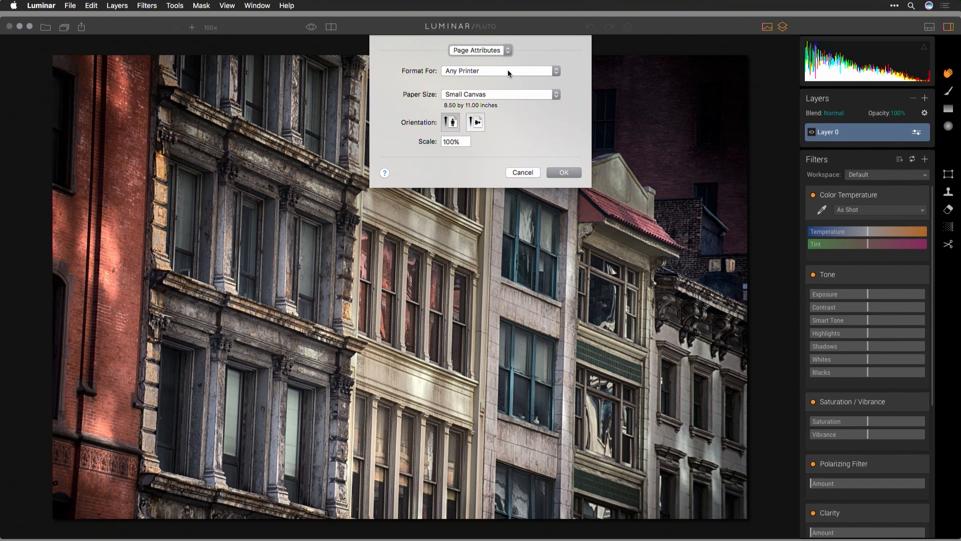
pyautogui.click(575, 171)
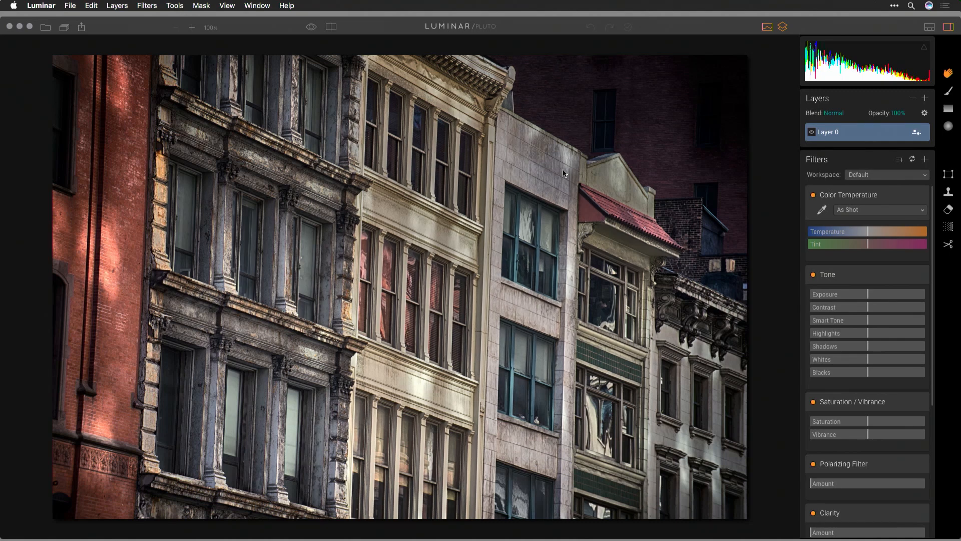
# Crop the street photo to a 1:1 square that keeps the far right edge of the buildings in frame
pyautogui.press('c')
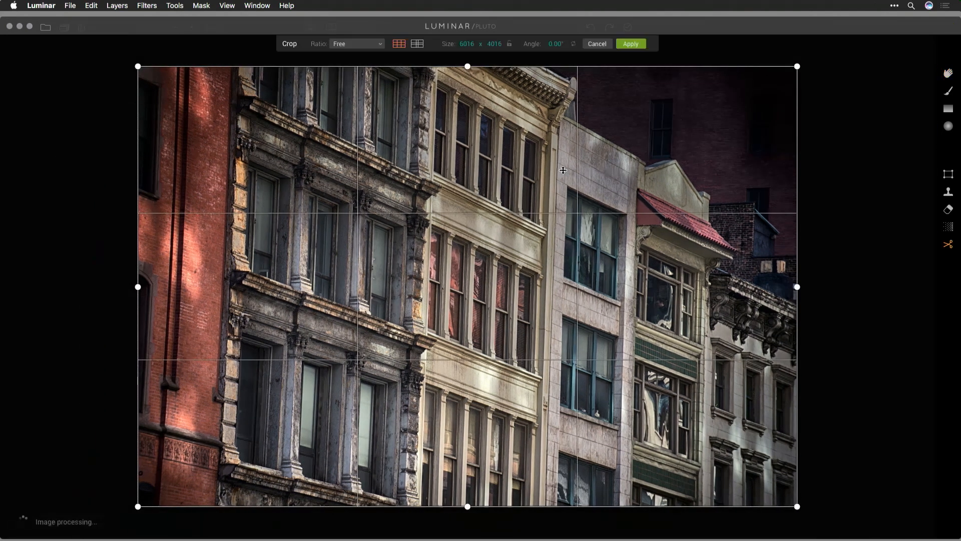
pyautogui.click(364, 45)
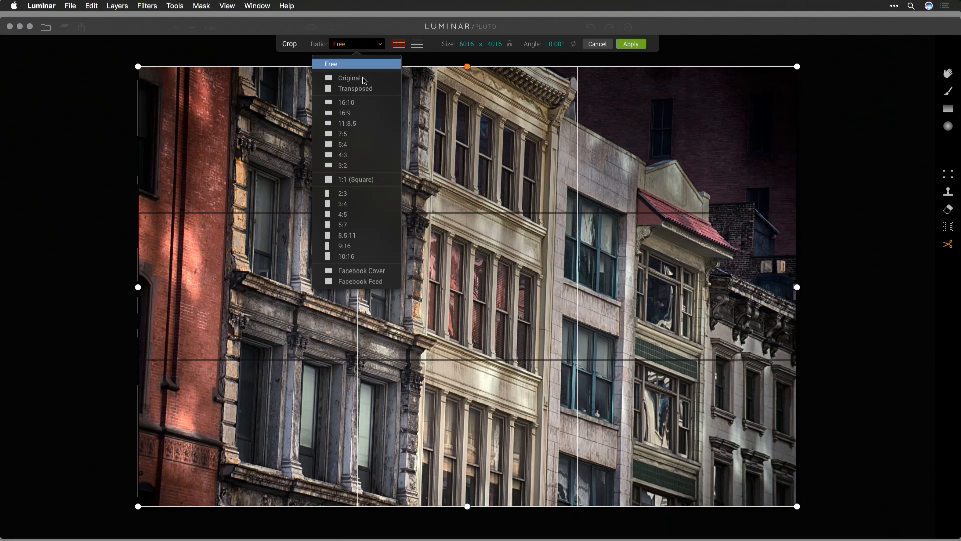
pyautogui.click(357, 179)
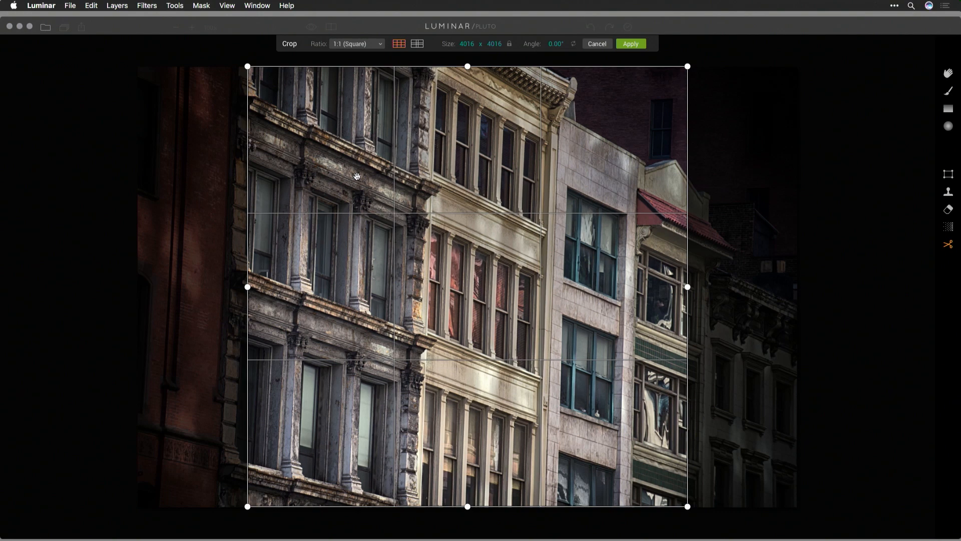
pyautogui.moveTo(444, 265); pyautogui.dragTo(330, 252)
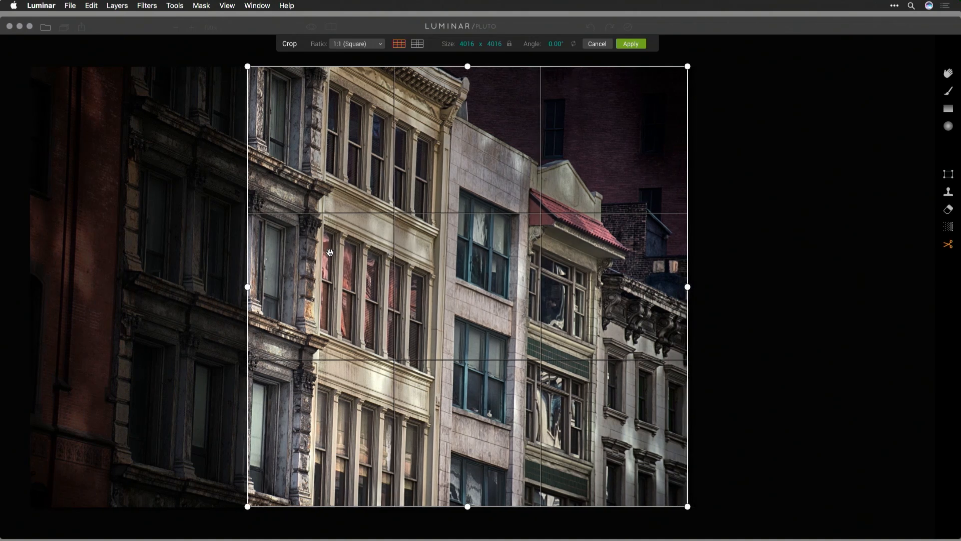
pyautogui.click(630, 45)
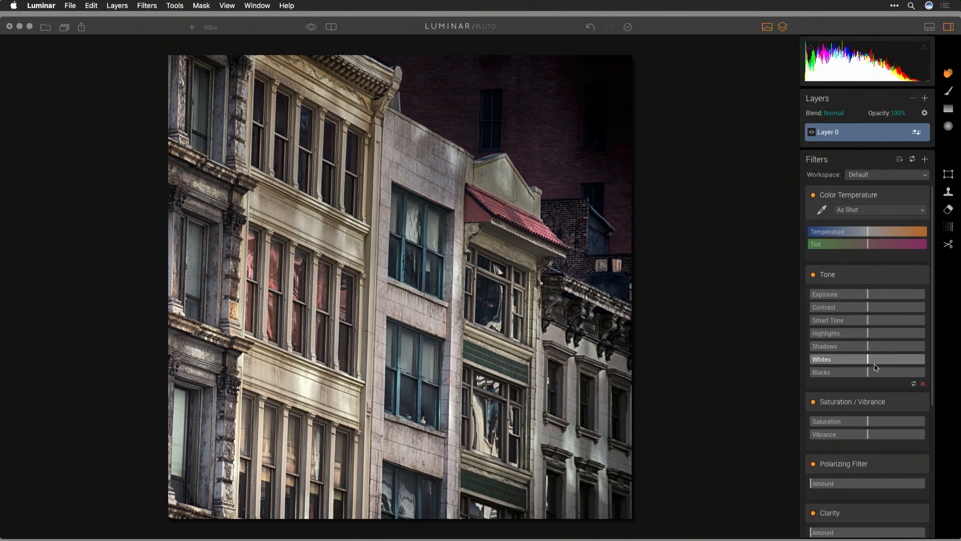
# Show the shadow and highlight clipping warnings, and set the Tone filter's Blacks to 19 and Shadows to 62
pyautogui.moveTo(874, 376); pyautogui.dragTo(855, 375)
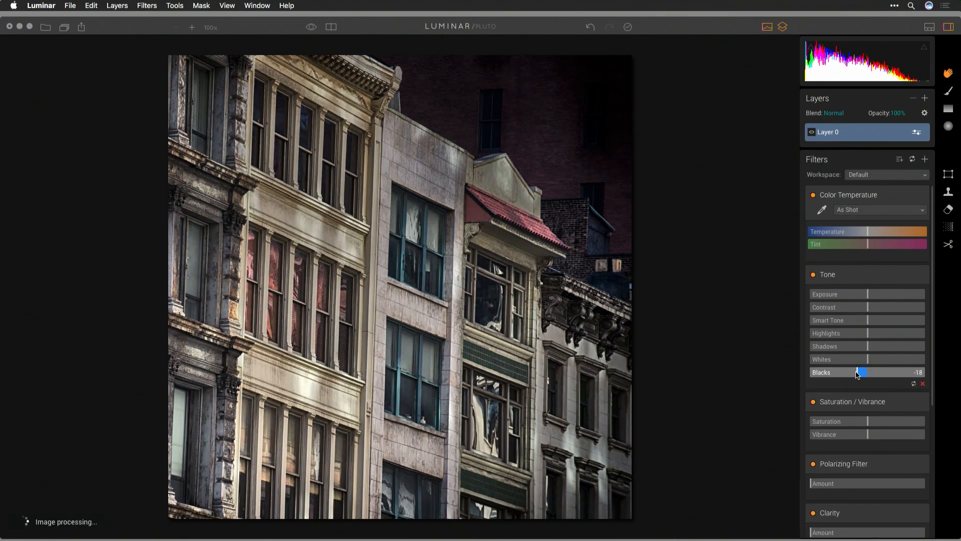
pyautogui.click(811, 49)
pyautogui.click(925, 48)
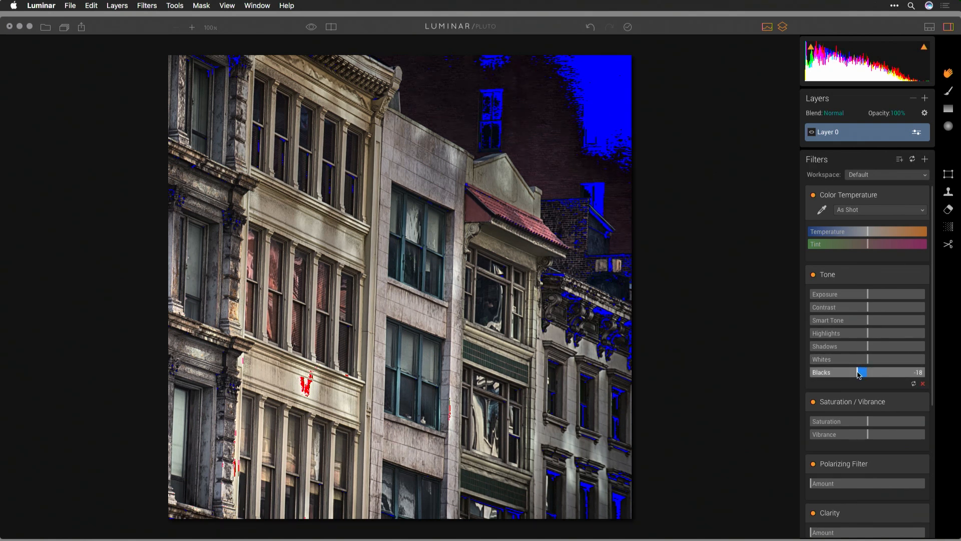
pyautogui.moveTo(859, 374)
pyautogui.mouseDown()
pyautogui.moveTo(841, 374)
pyautogui.moveTo(861, 374)
pyautogui.mouseUp()
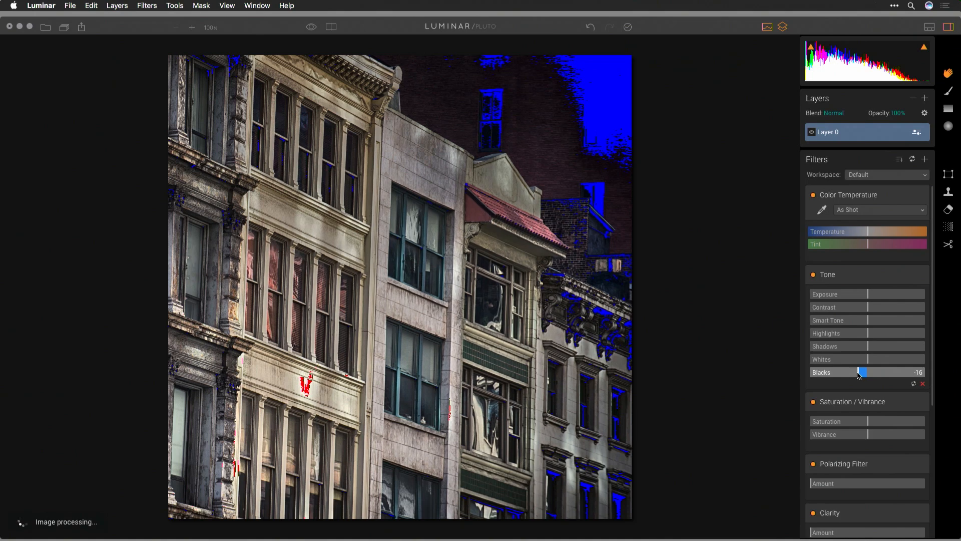
pyautogui.moveTo(861, 374); pyautogui.dragTo(870, 374)
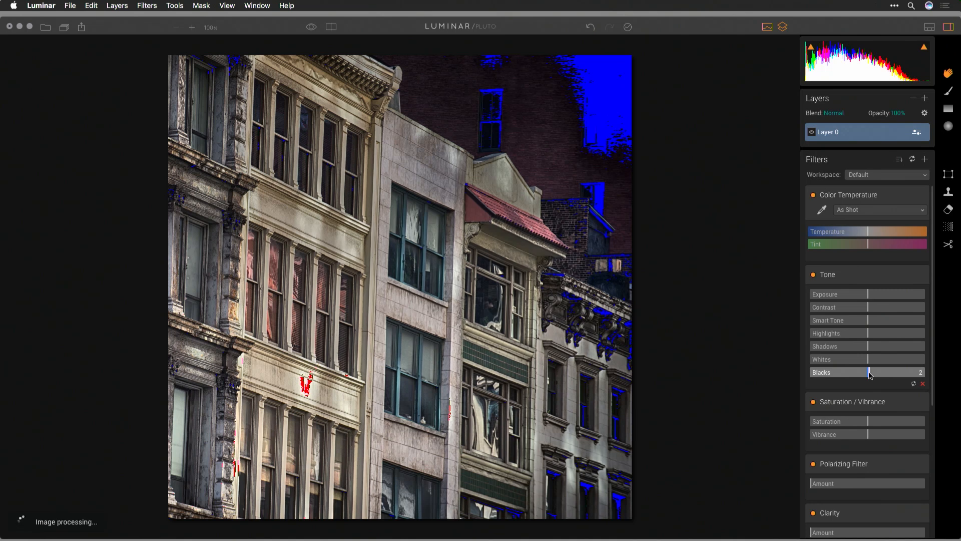
pyautogui.moveTo(869, 374); pyautogui.dragTo(906, 352)
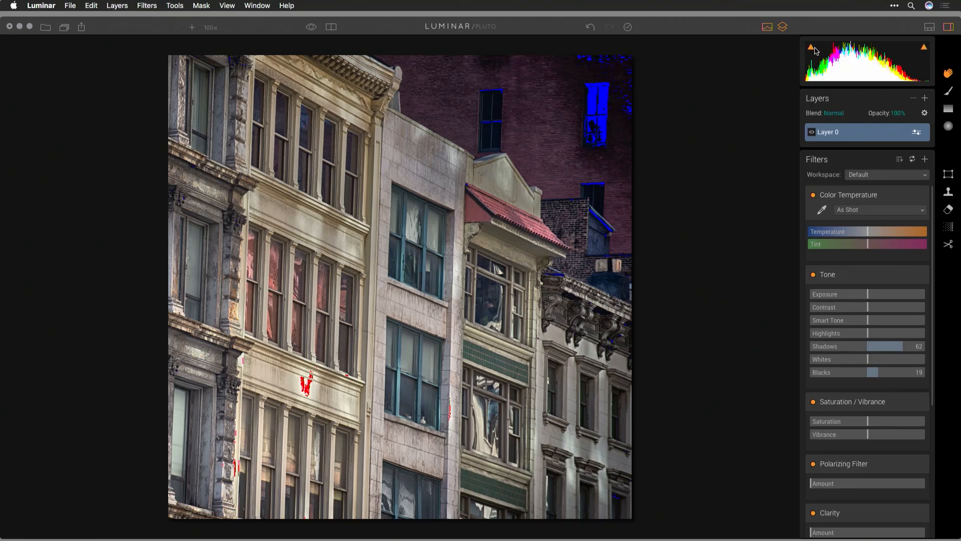
# Check the highlight clipping warning and reduce the Tone filter's Highlights to -35 and Whites to -68
pyautogui.click(926, 48)
pyautogui.click(926, 49)
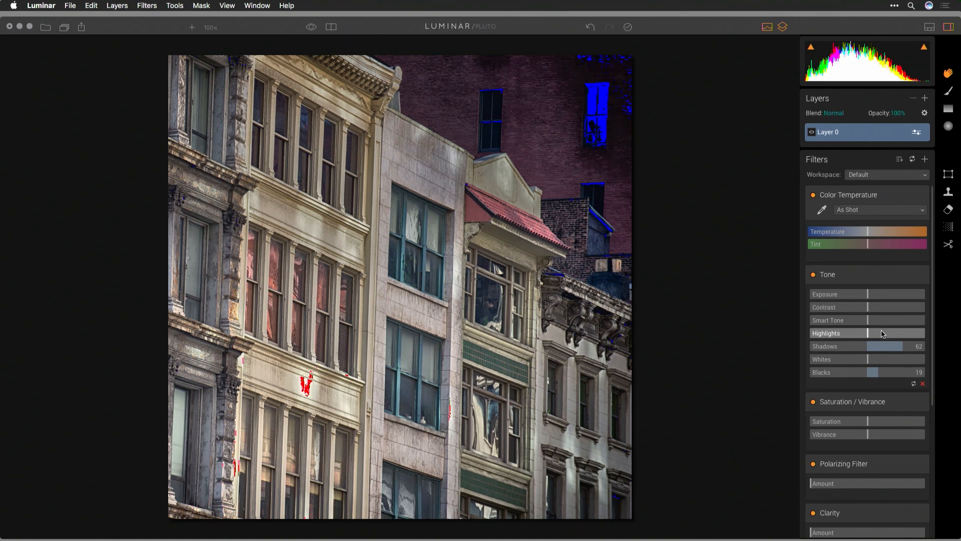
pyautogui.moveTo(868, 334); pyautogui.dragTo(827, 362)
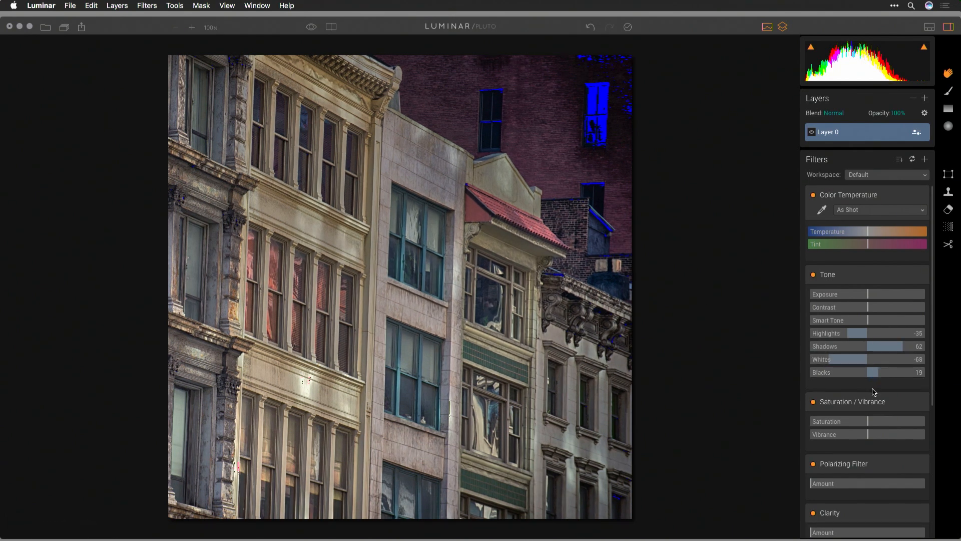
# Set Vibrance to 26 and Smart Tone to 41 on the street photo
pyautogui.moveTo(870, 433); pyautogui.dragTo(884, 435)
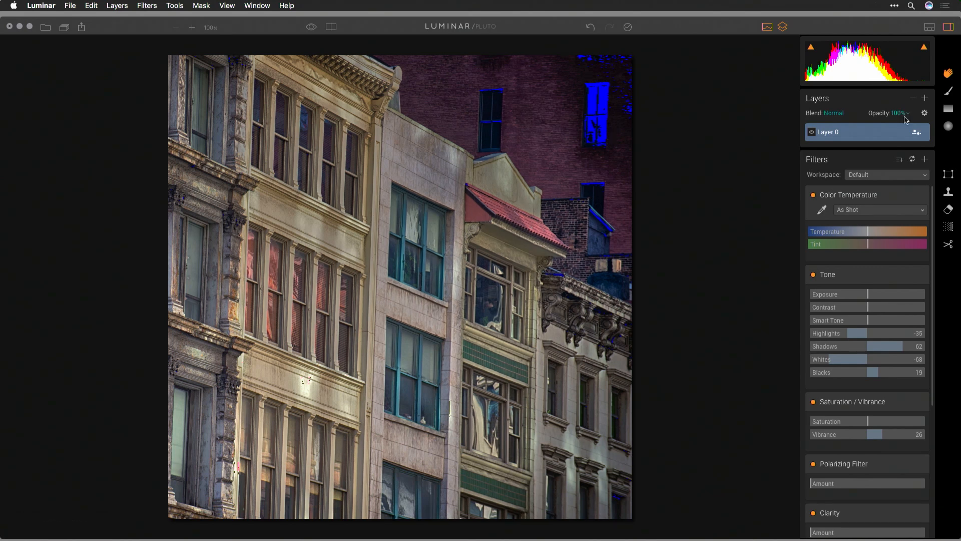
pyautogui.moveTo(868, 321); pyautogui.dragTo(894, 323)
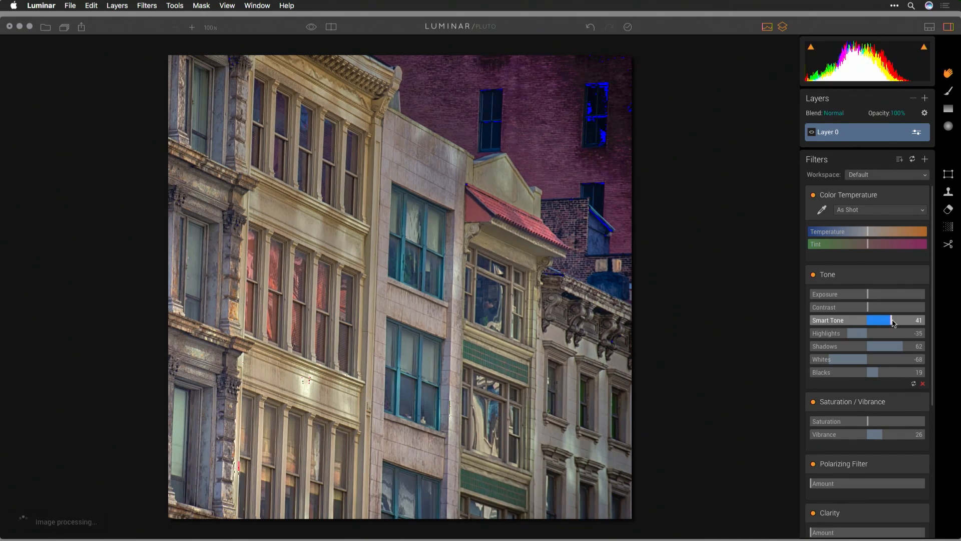
pyautogui.scroll(-3, 894, 323)
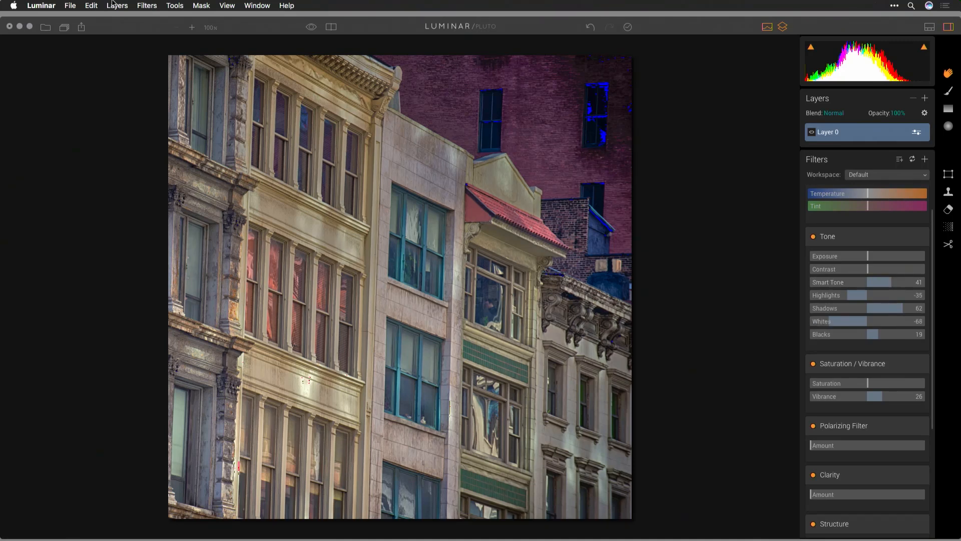
# Start exporting the street photo under the file name Street with Medium sharpening
pyautogui.click(71, 5)
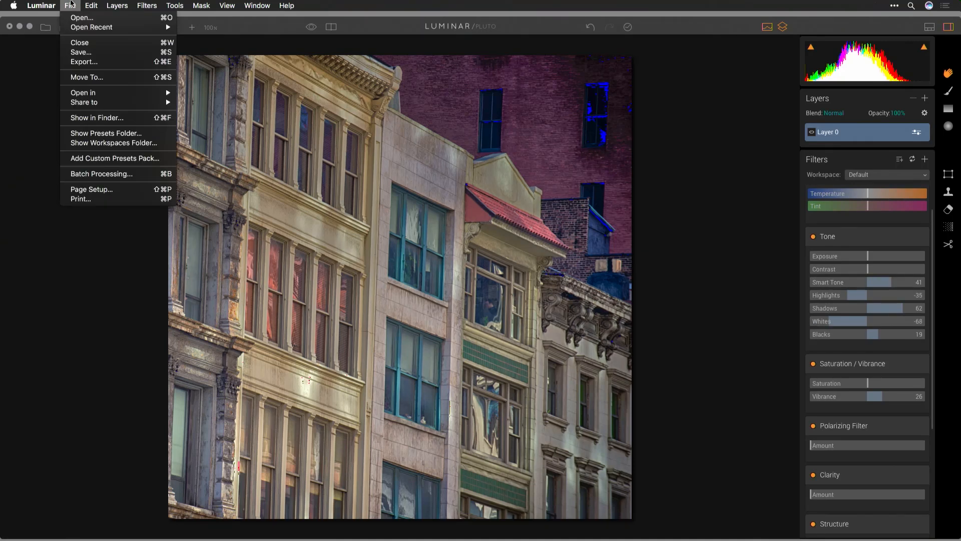
pyautogui.click(83, 62)
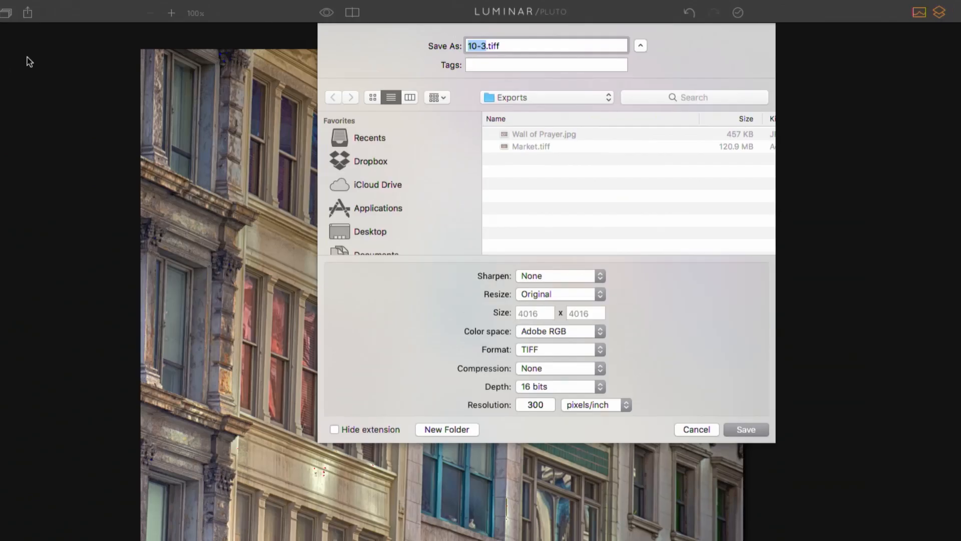
pyautogui.write('Street')
pyautogui.click(548, 277)
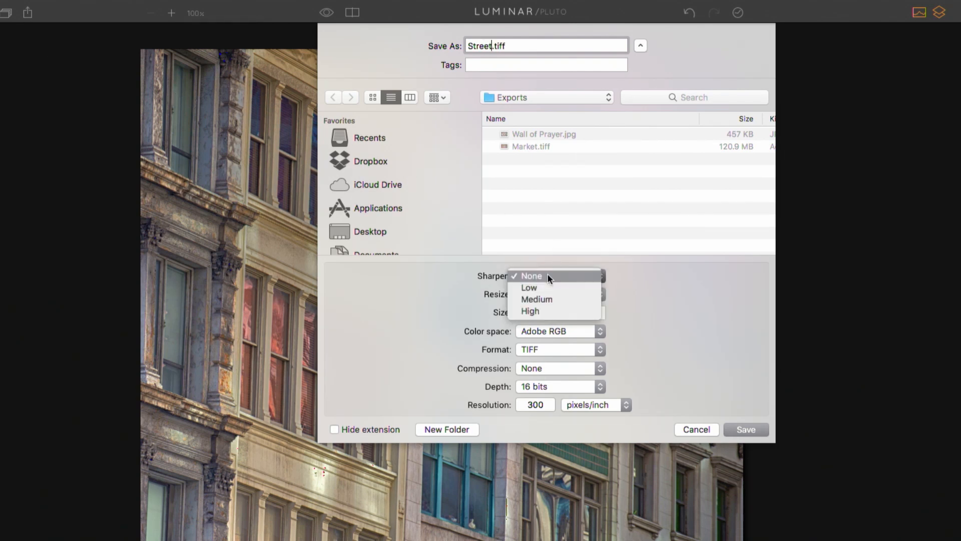
pyautogui.click(547, 301)
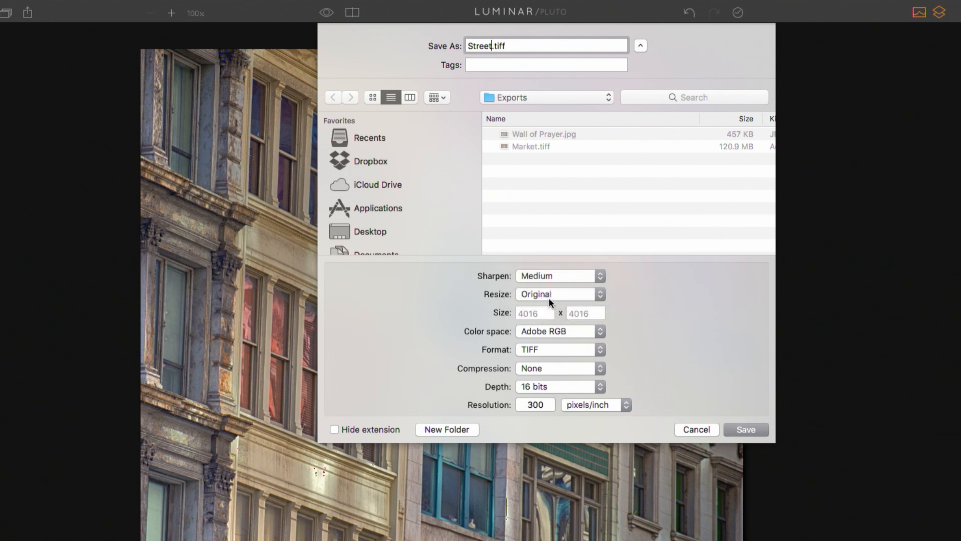
# Set the export to resize the image by its Short Edge
pyautogui.click(553, 295)
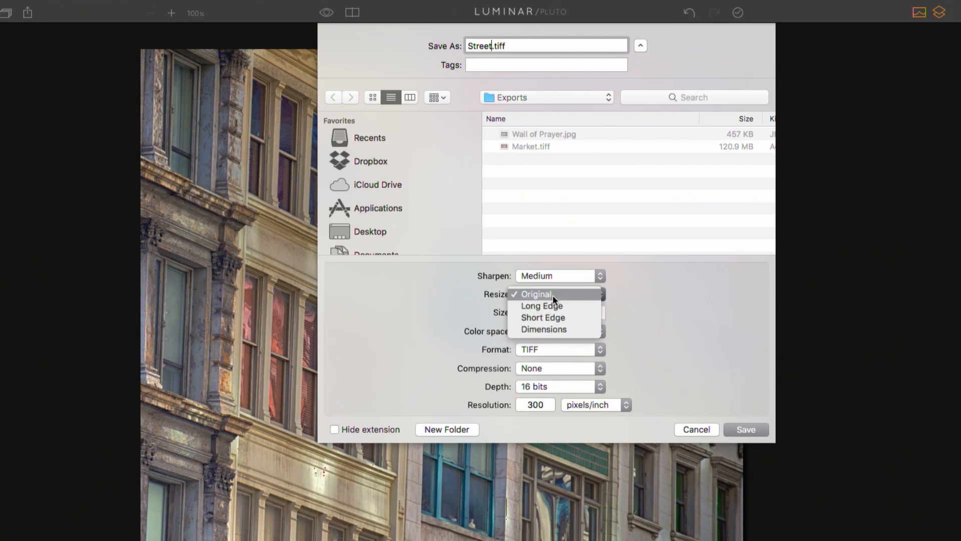
pyautogui.click(546, 330)
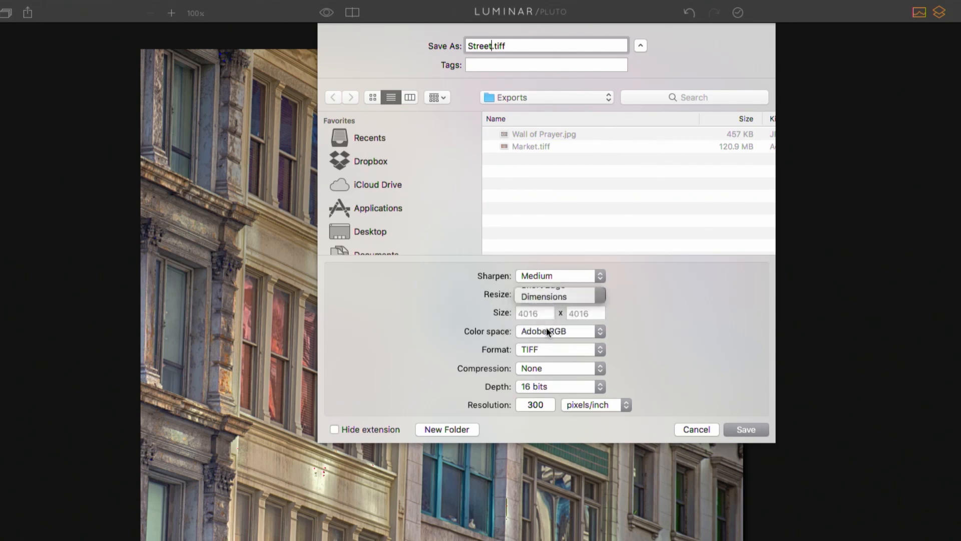
pyautogui.click(549, 295)
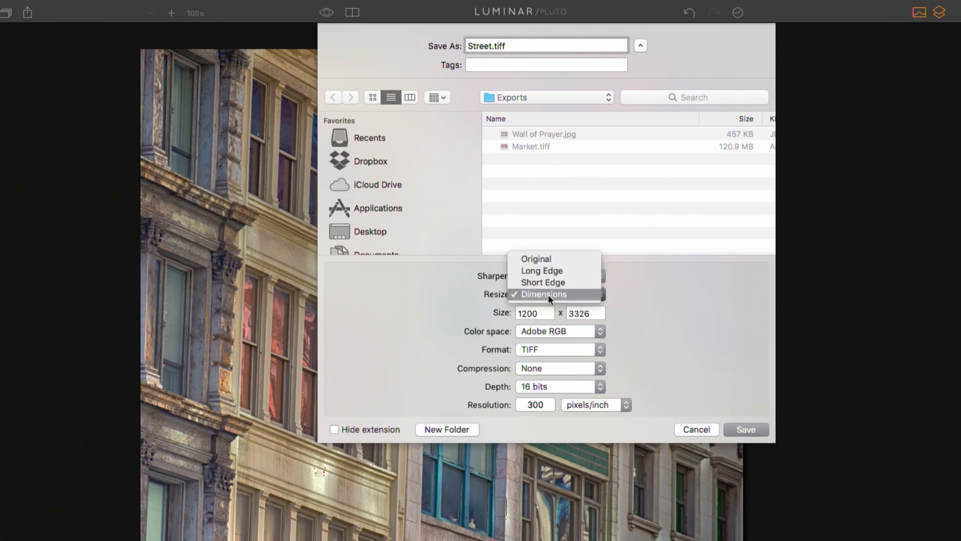
pyautogui.click(549, 283)
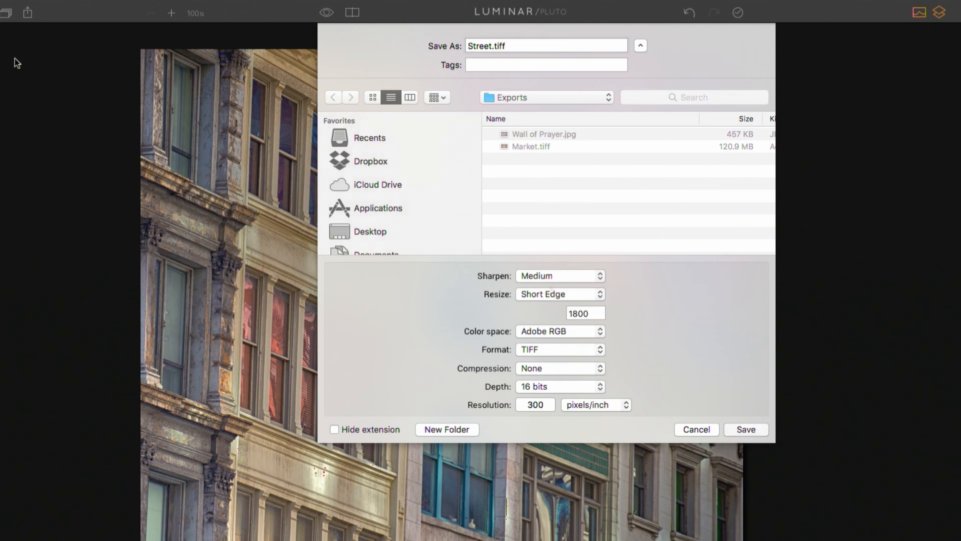
# Switch to the Calculator beside the export dialog and multiply 24 by 200 to work out the pixel size
pyautogui.moveTo(654, 250); pyautogui.dragTo(136, 195)
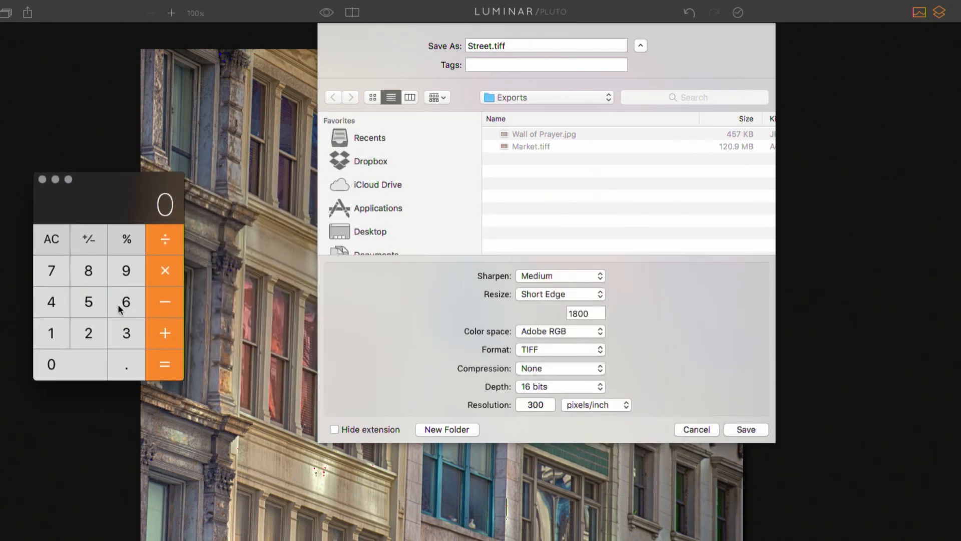
pyautogui.click(92, 334)
pyautogui.click(49, 309)
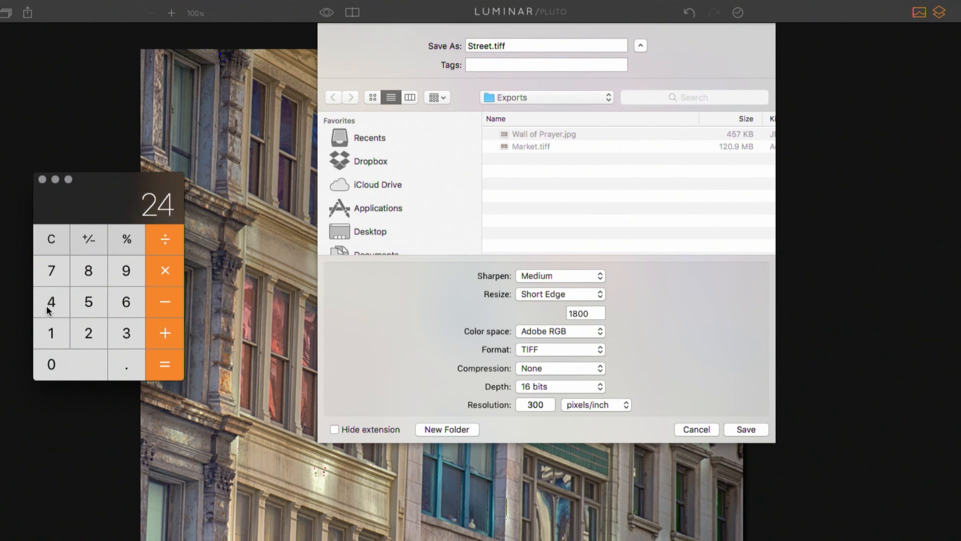
pyautogui.click(169, 272)
pyautogui.click(98, 335)
pyautogui.click(82, 359)
pyautogui.click(83, 359)
pyautogui.click(170, 365)
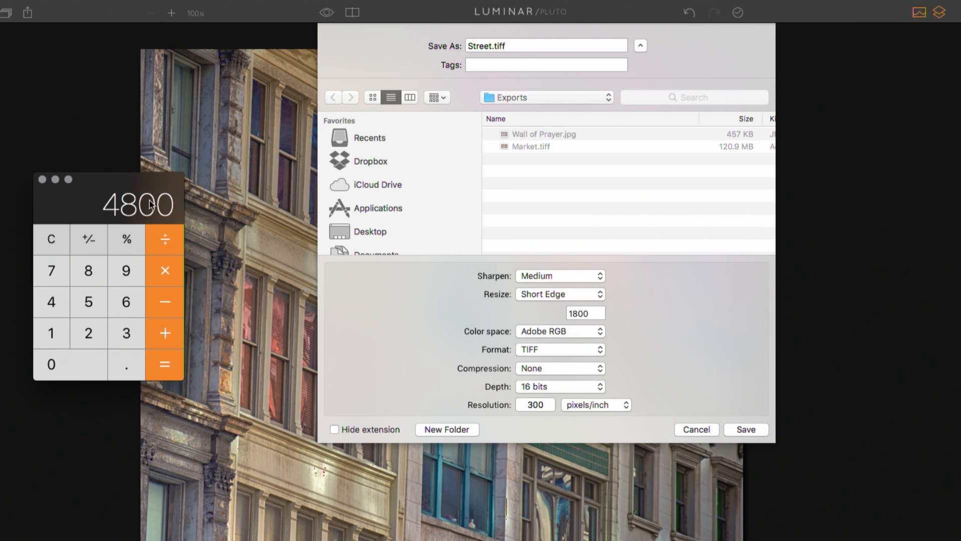
# Set the short edge size of the export to 4800
pyautogui.doubleClick(581, 313)
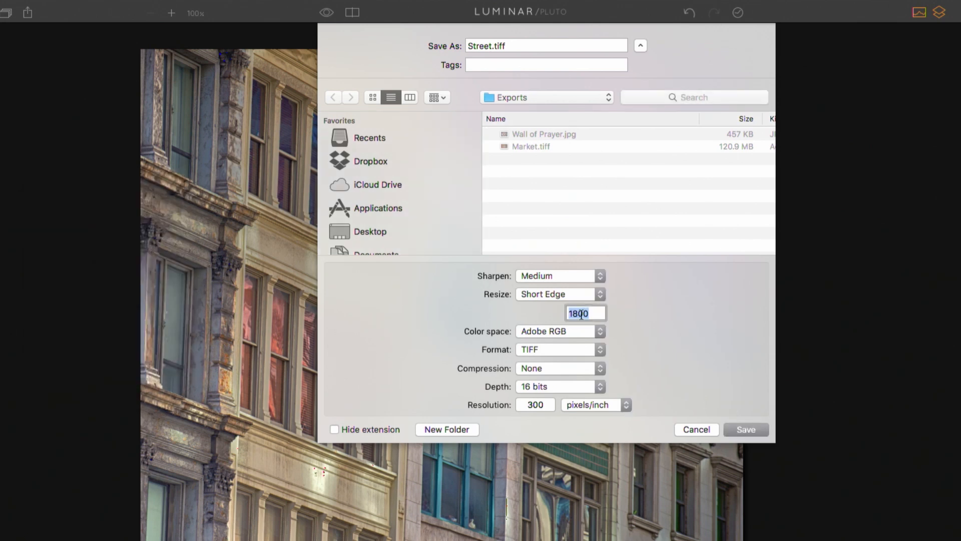
pyautogui.write('4800')
pyautogui.press('Tab')
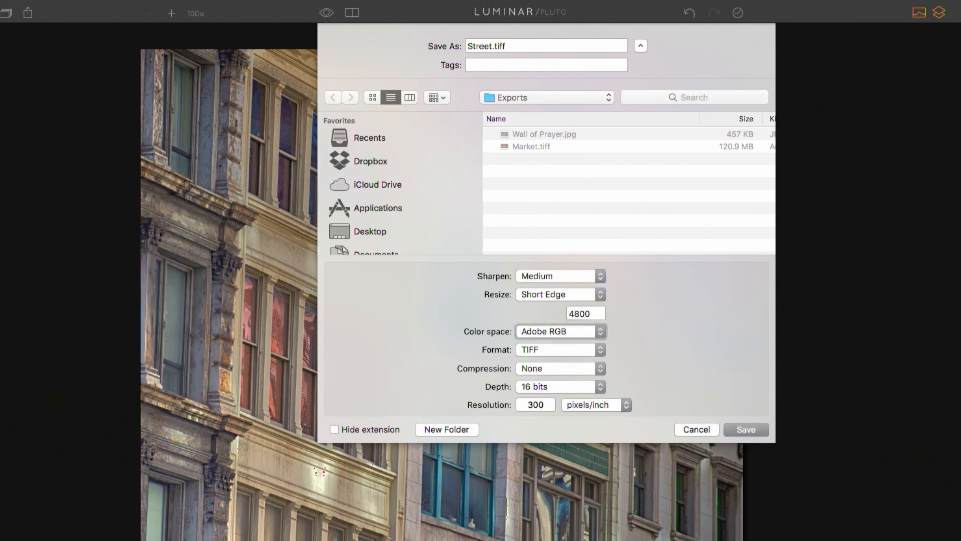
# Choose Adobe RGB as the export color space and TIFF as the file format
pyautogui.click(578, 329)
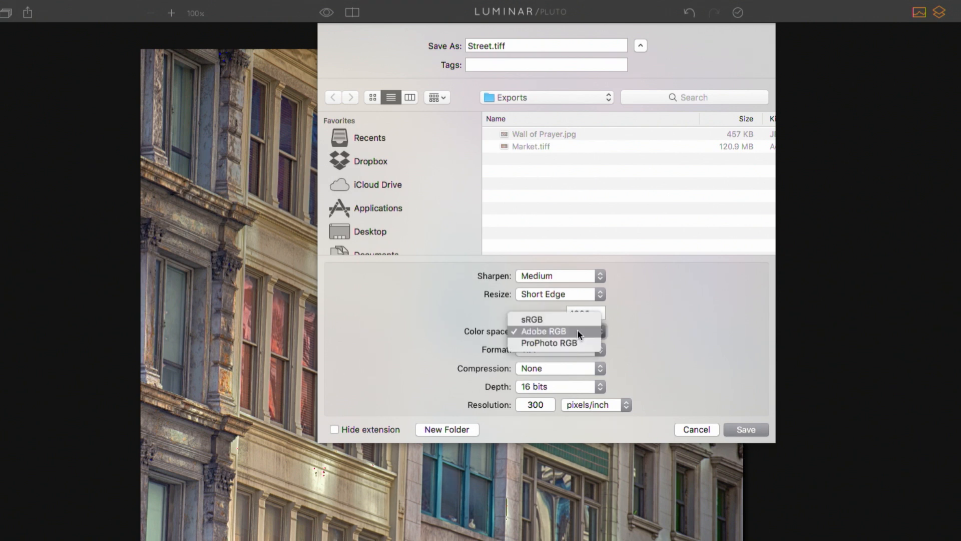
pyautogui.click(578, 331)
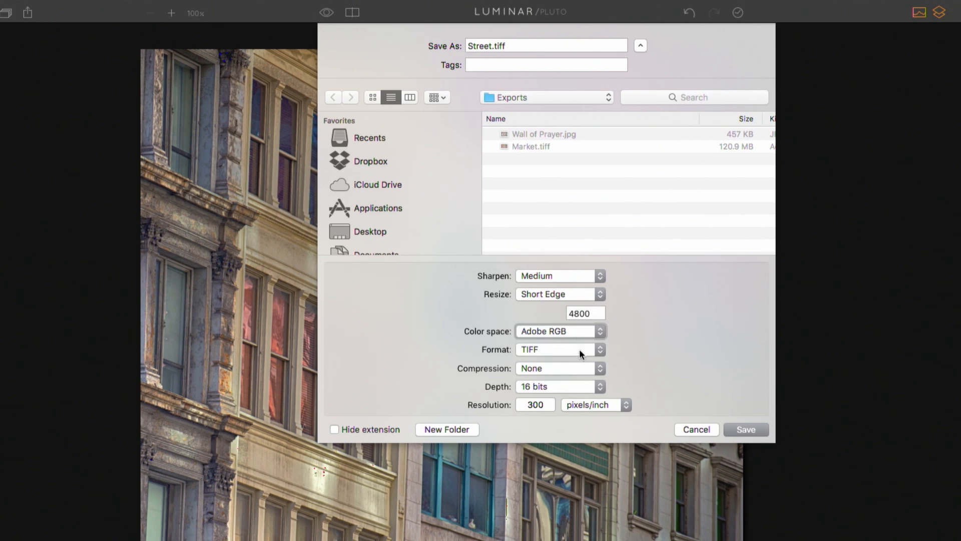
pyautogui.click(580, 348)
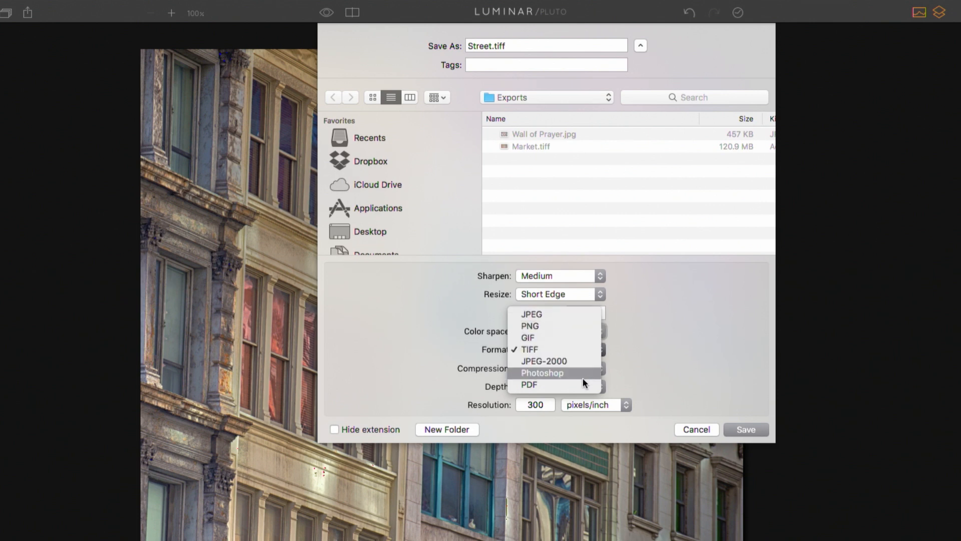
pyautogui.click(587, 350)
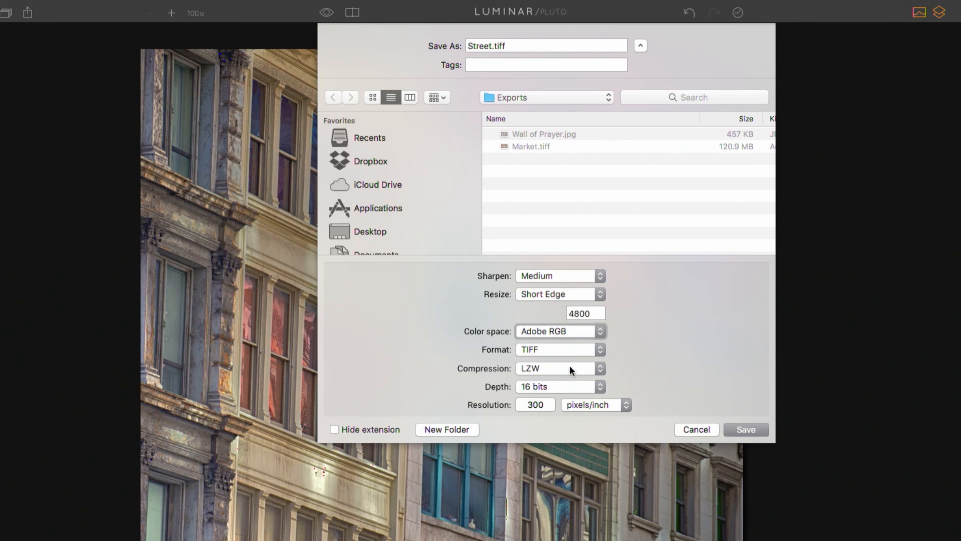
# Choose LZW compression and a 16-bit depth for the TIFF export
pyautogui.click(569, 365)
pyautogui.click(569, 358)
pyautogui.click(564, 369)
pyautogui.click(566, 379)
pyautogui.click(561, 385)
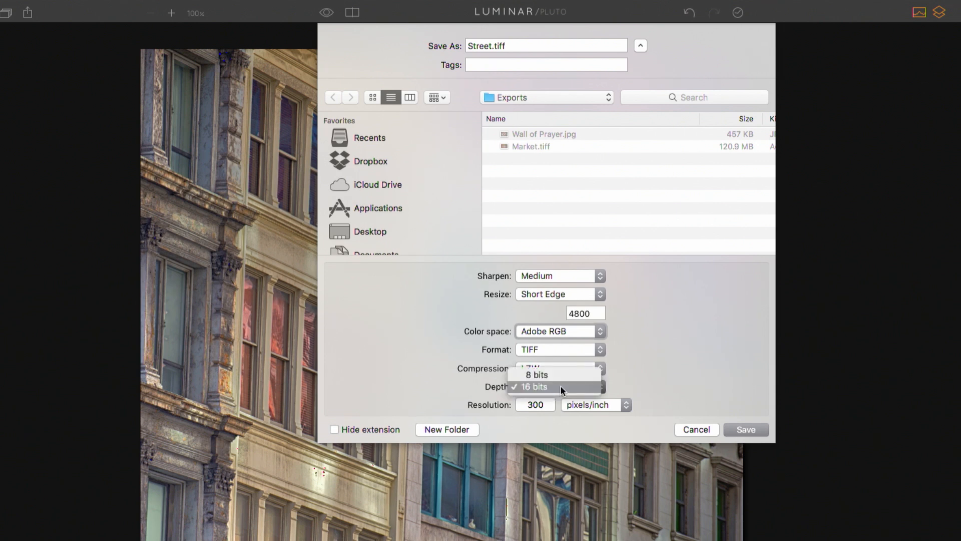
pyautogui.click(561, 386)
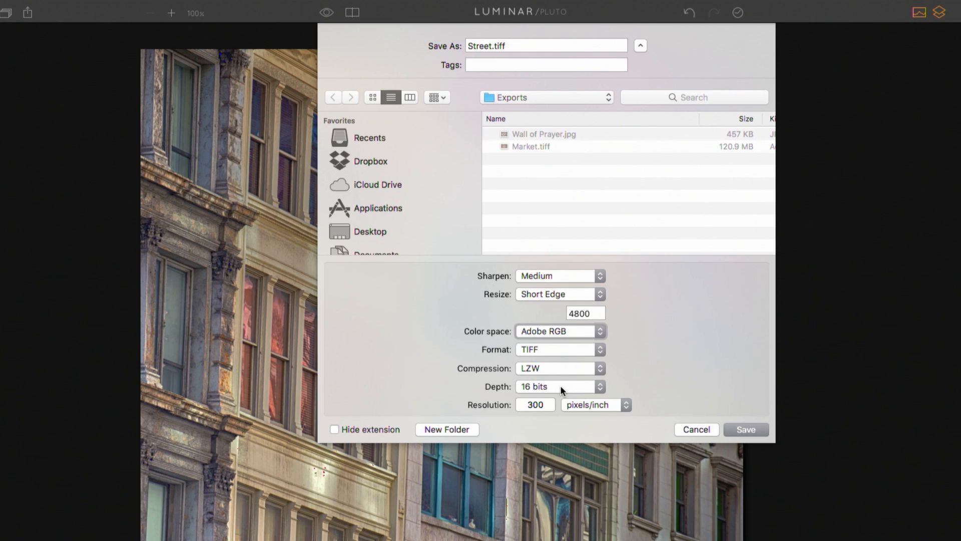
# Set the export resolution to 200 pixels/inch and save the TIFF in the Exports folder
pyautogui.click(533, 408)
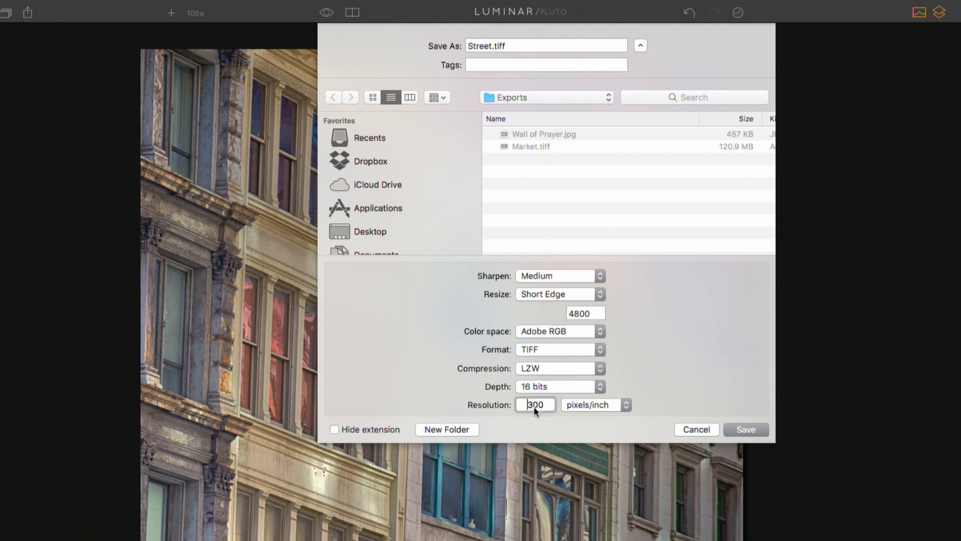
pyautogui.doubleClick(540, 407)
pyautogui.write('200')
pyautogui.press('Tab')
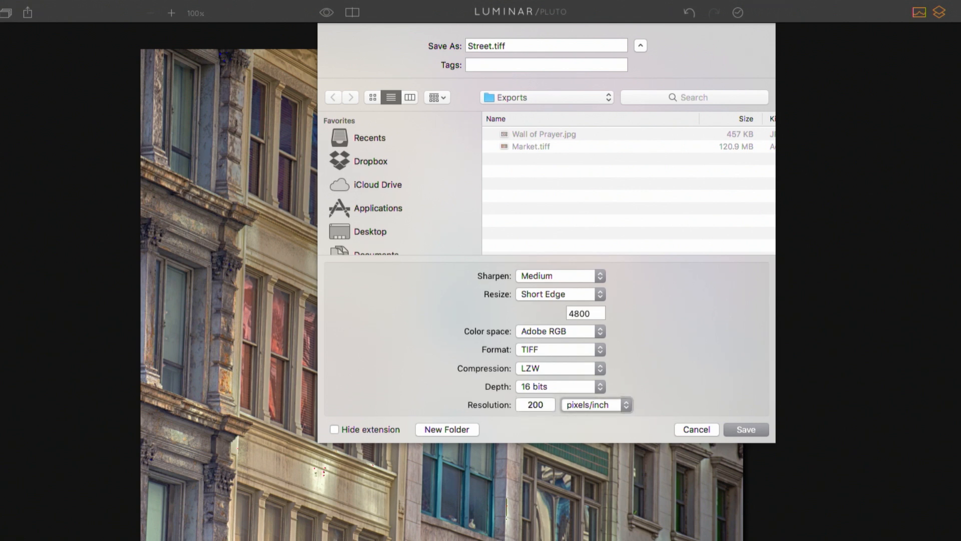
pyautogui.click(752, 426)
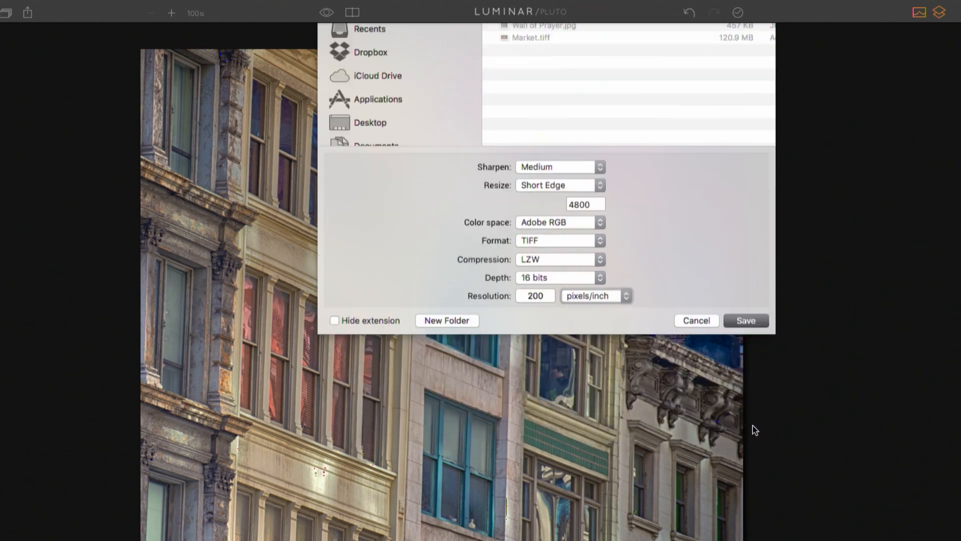